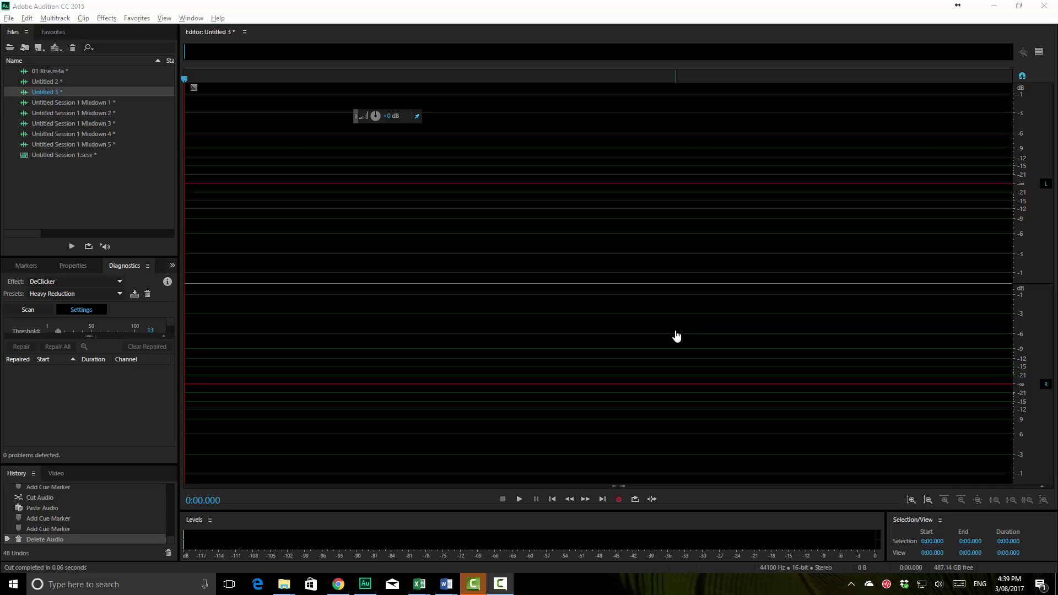
Step: Record about 6 seconds of voice into the empty Untitled 3 audio file
{"action": "left_click", "coordinate": [618, 284]}
{"action": "key", "text": "shift+space"}
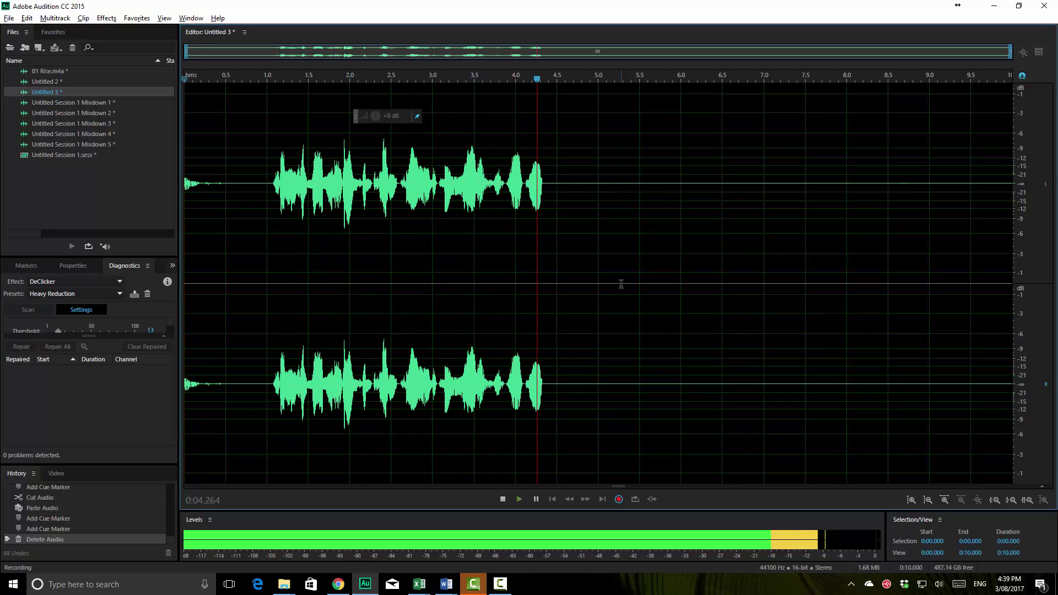
{"action": "key", "text": "space"}
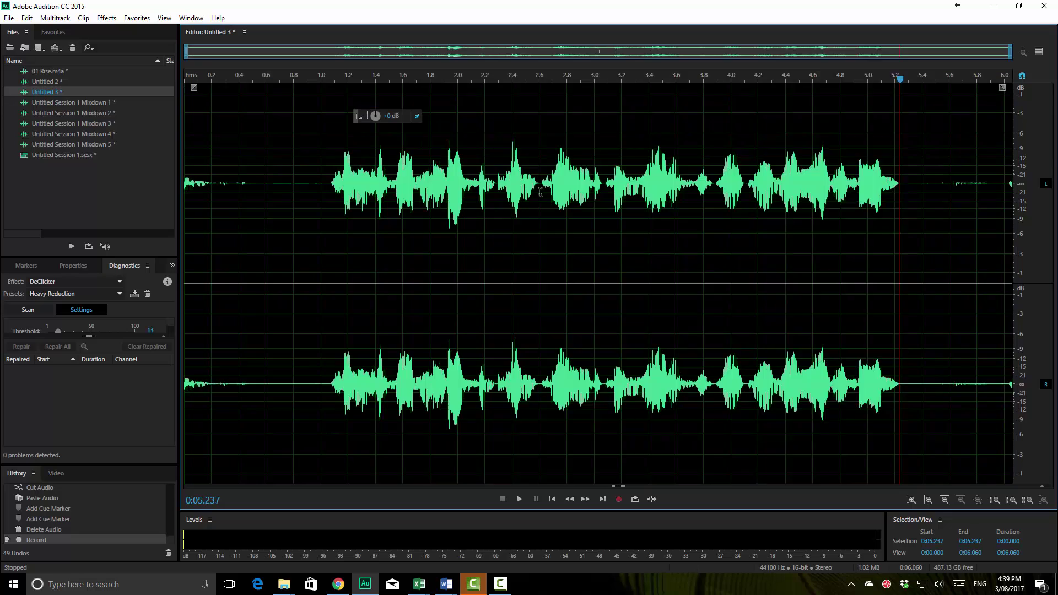
Step: Crop the Untitled 3 recording to the speech between about 0:01.07 and 0:05.24 and normalize it
{"action": "left_click_drag", "start_coordinate": [899, 192], "coordinate": [328, 206]}
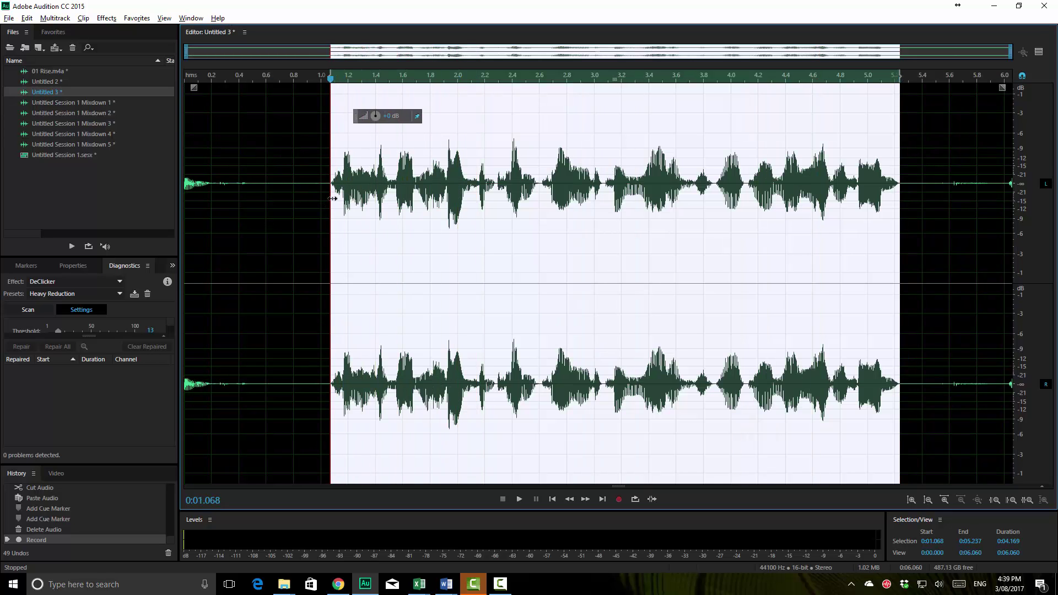
{"action": "key", "text": "ctrl+t"}
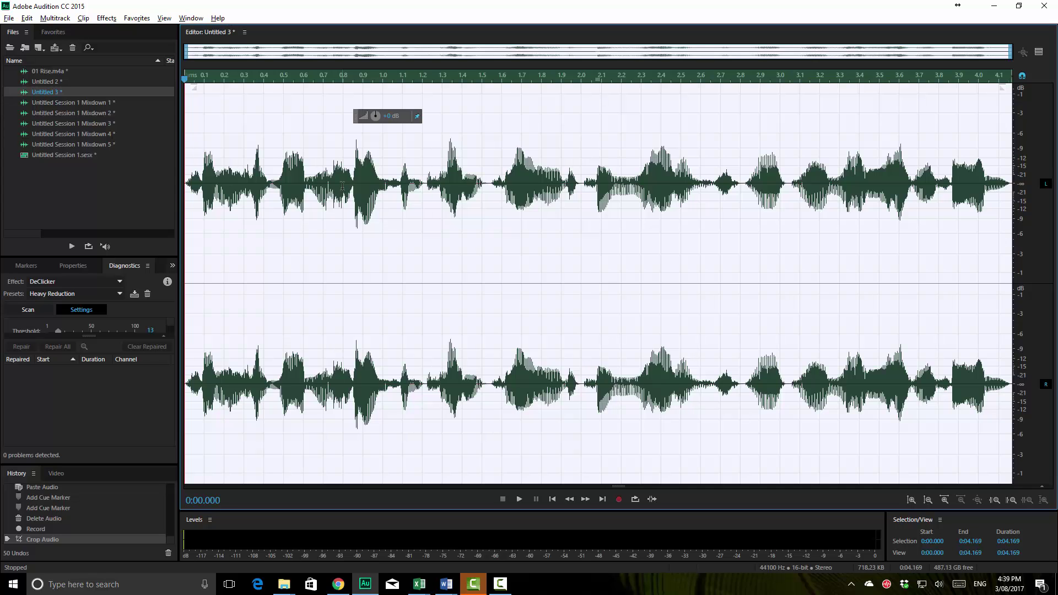
{"action": "key", "text": "ctrl+shift+n"}
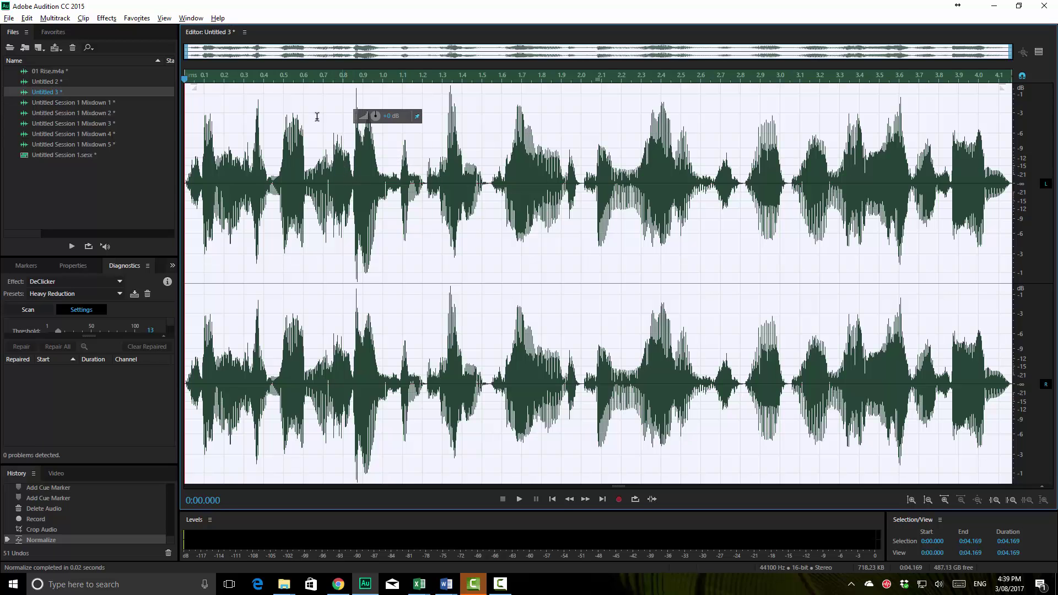
Step: Switch to the multitrack session and delete all clips and their keyframes from its tracks
{"action": "key", "text": "9"}
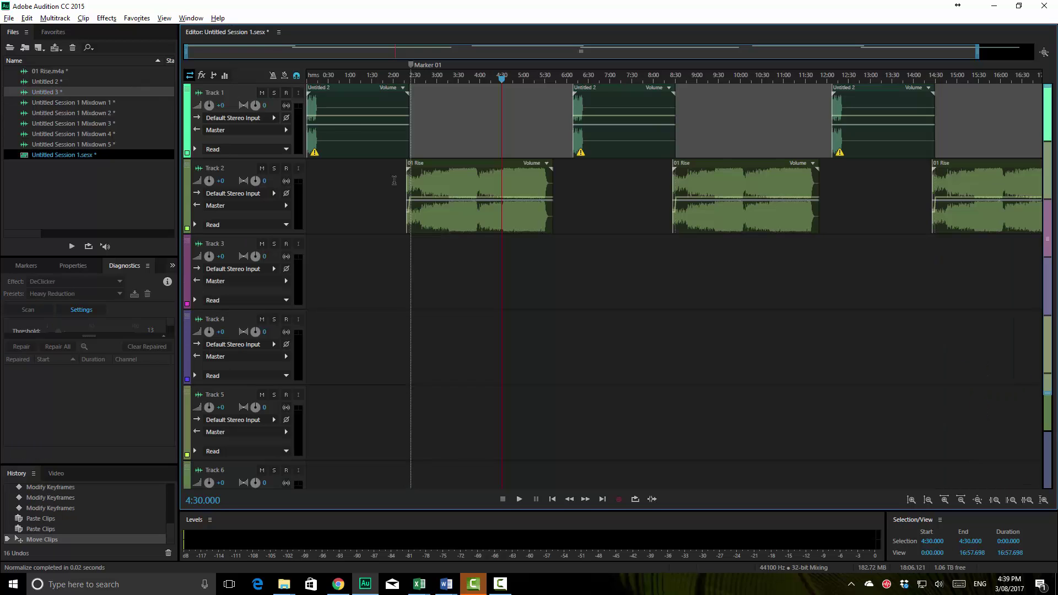
{"action": "key", "text": "ctrl+a"}
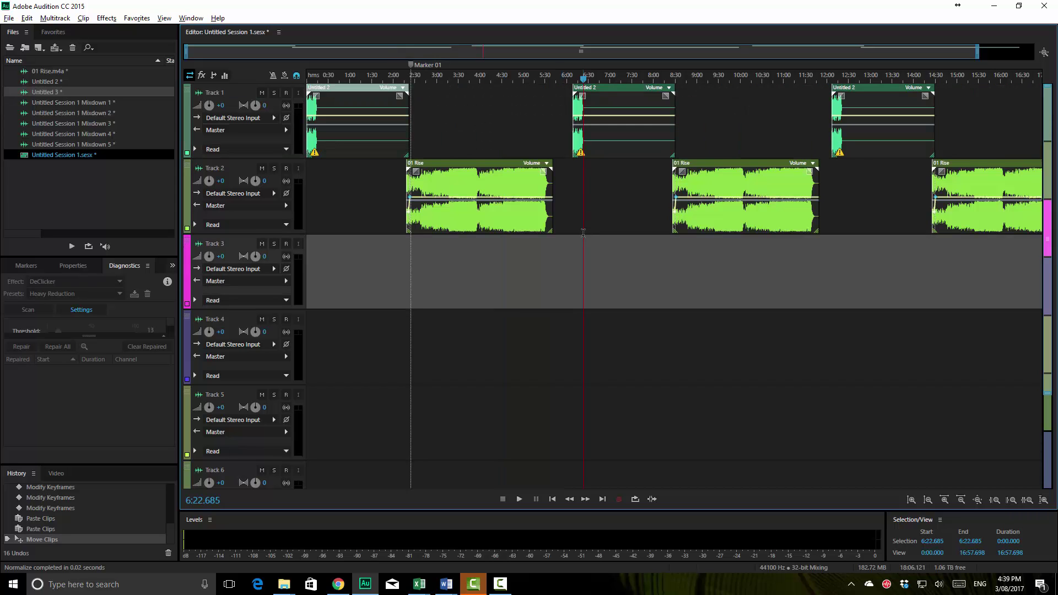
{"action": "key", "text": "Delete"}
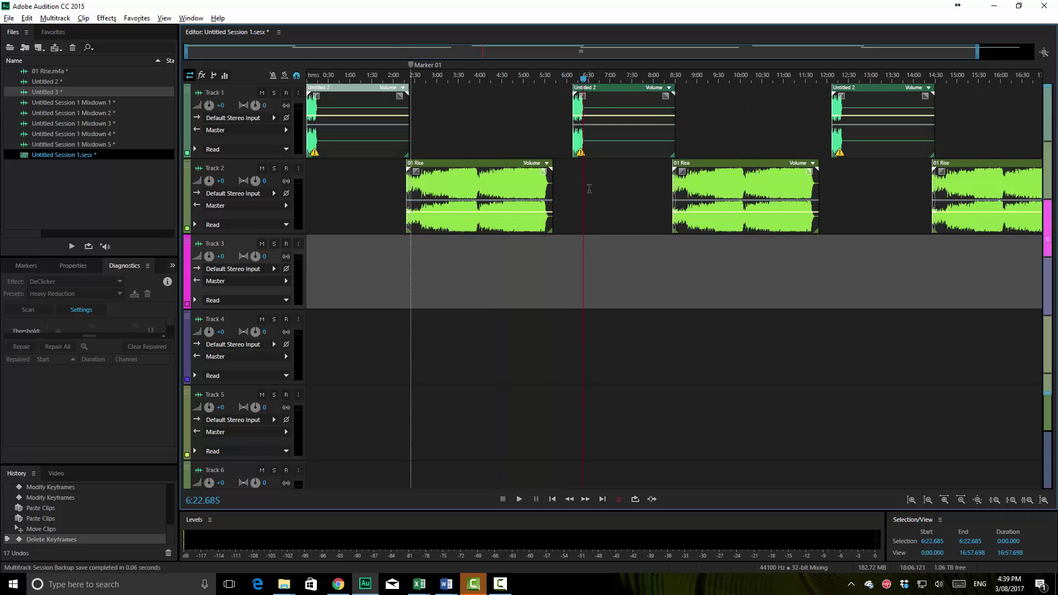
{"action": "key", "text": "Delete"}
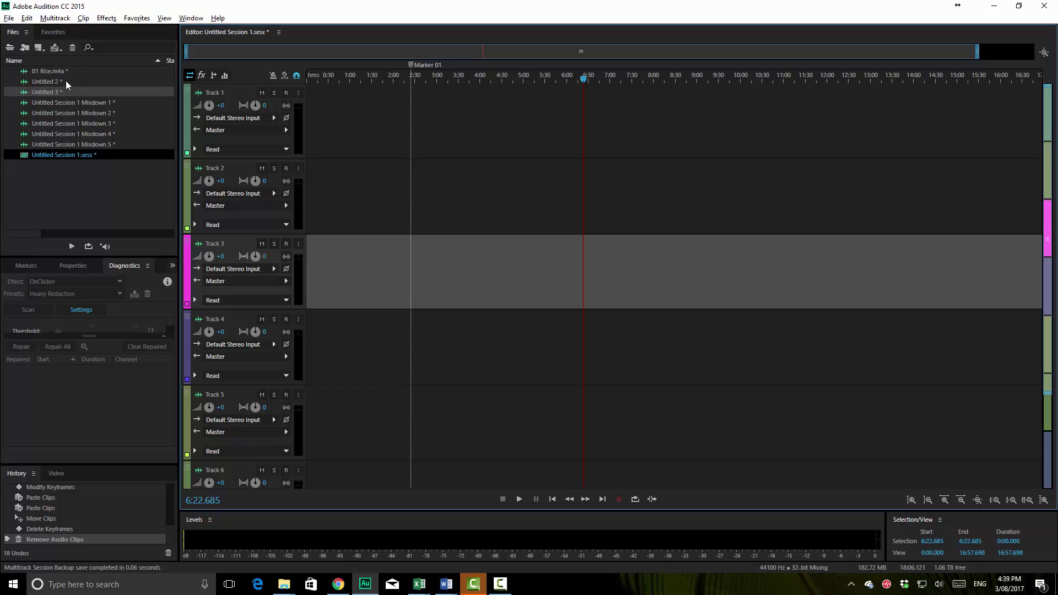
Step: Add Untitled 2 at the start of Track 1 and 01 Rise on Track 2 where that voice clip ends
{"action": "left_click_drag", "start_coordinate": [65, 81], "coordinate": [311, 121]}
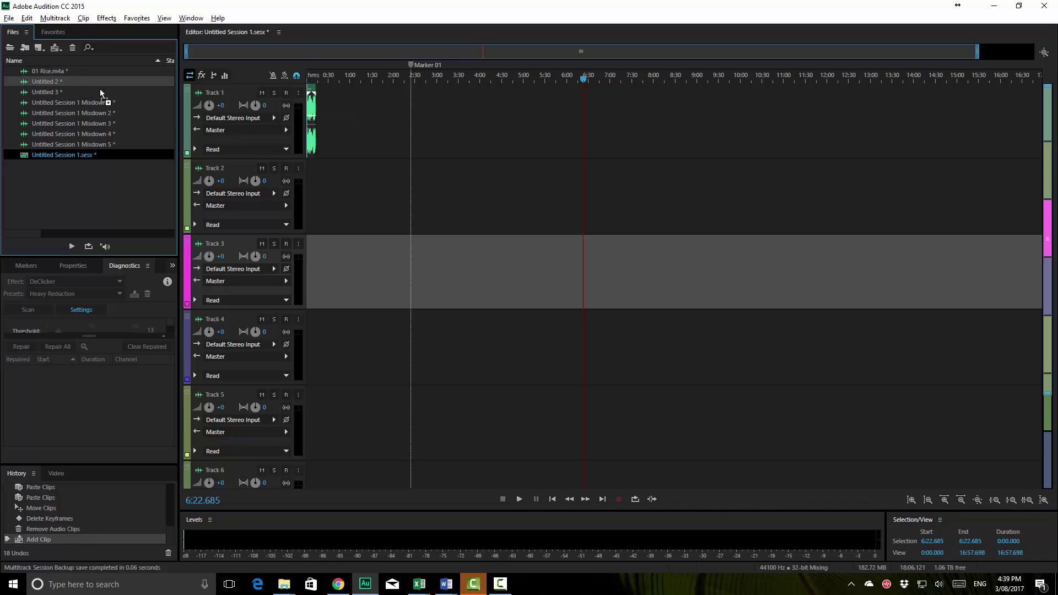
{"action": "left_click_drag", "start_coordinate": [51, 70], "coordinate": [315, 201]}
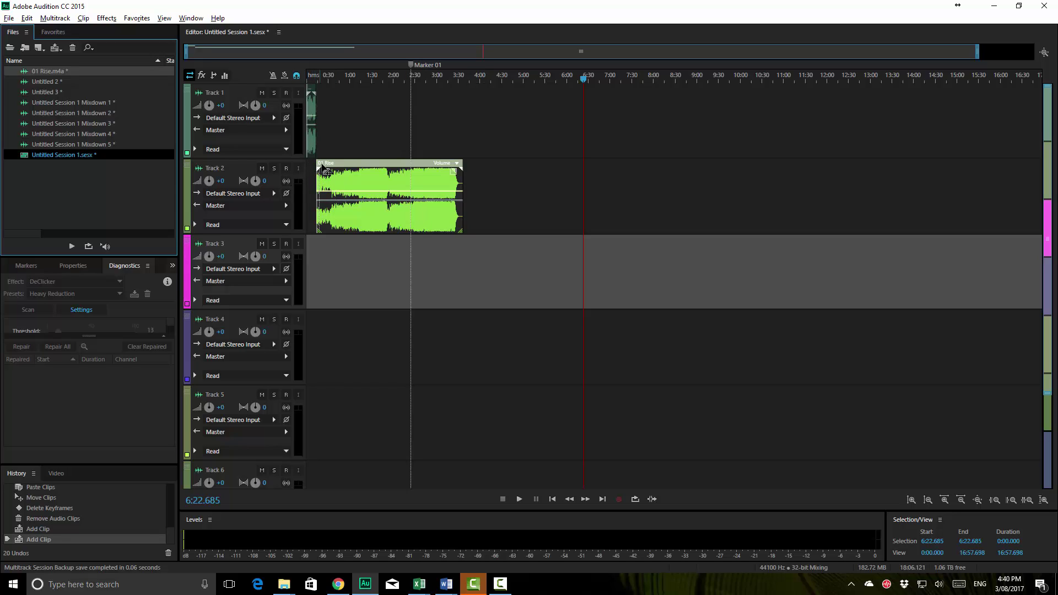
Step: Inspect the voice and music clips along the timeline at different zoom levels
{"action": "scroll", "coordinate": [385, 136], "scroll_direction": "down", "scroll_amount": 4}
{"action": "scroll", "coordinate": [400, 104], "scroll_direction": "up", "scroll_amount": 4}
{"action": "scroll", "coordinate": [400, 105], "scroll_direction": "down", "scroll_amount": 4}
{"action": "scroll", "coordinate": [405, 121], "scroll_direction": "up", "scroll_amount": 4}
{"action": "scroll", "coordinate": [409, 138], "scroll_direction": "down", "scroll_amount": 3}
{"action": "scroll", "coordinate": [408, 138], "scroll_direction": "up", "scroll_amount": 3}
{"action": "scroll", "coordinate": [316, 113], "scroll_direction": "up", "scroll_amount": 2}
{"action": "scroll", "coordinate": [316, 113], "scroll_direction": "up", "scroll_amount": 3}
{"action": "scroll", "coordinate": [350, 106], "scroll_direction": "down", "scroll_amount": 5}
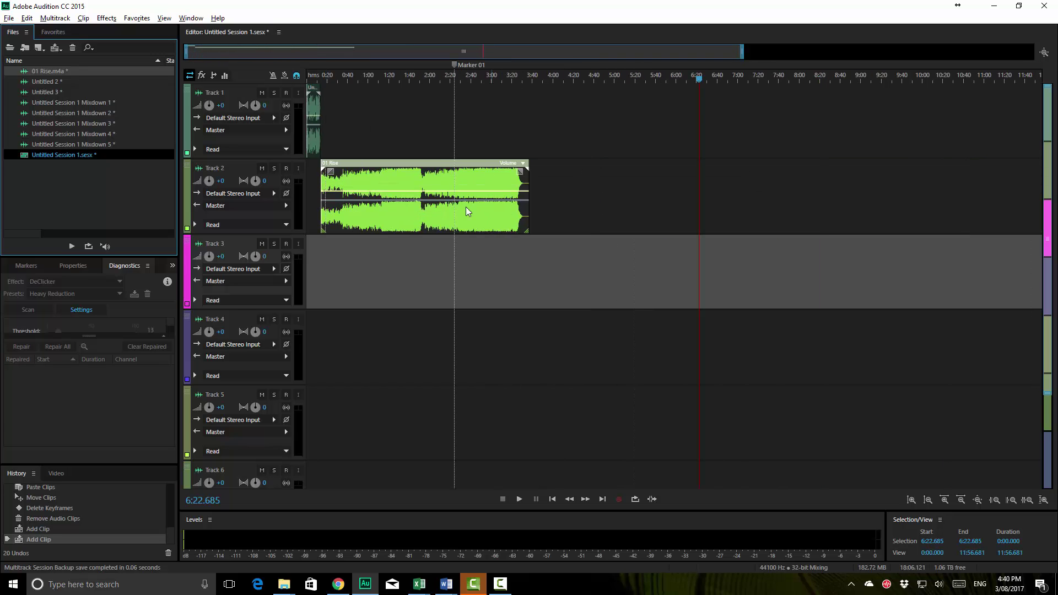
{"action": "scroll", "coordinate": [424, 185], "scroll_direction": "up", "scroll_amount": 5}
{"action": "scroll", "coordinate": [425, 185], "scroll_direction": "down", "scroll_amount": 5}
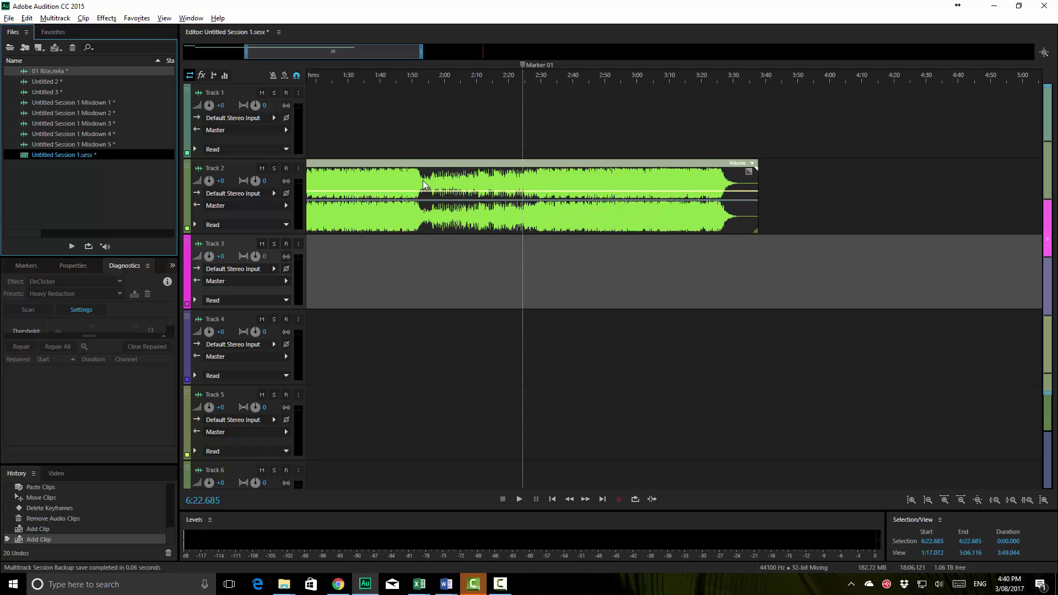
{"action": "scroll", "coordinate": [314, 131], "scroll_direction": "up", "scroll_amount": 4}
{"action": "scroll", "coordinate": [310, 128], "scroll_direction": "down", "scroll_amount": 4}
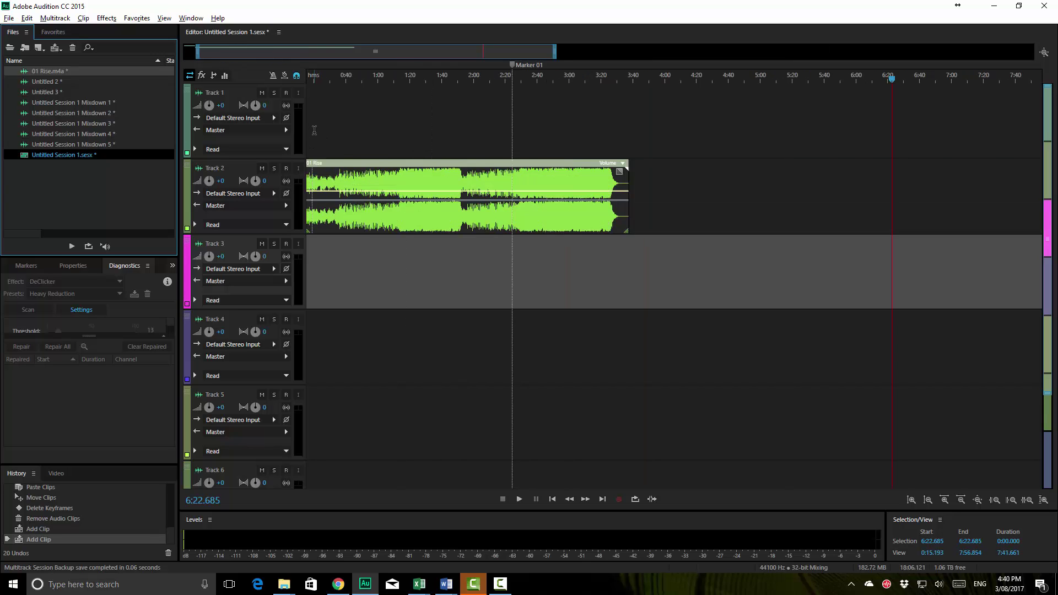
{"action": "scroll", "coordinate": [420, 152], "scroll_direction": "up", "scroll_amount": 6}
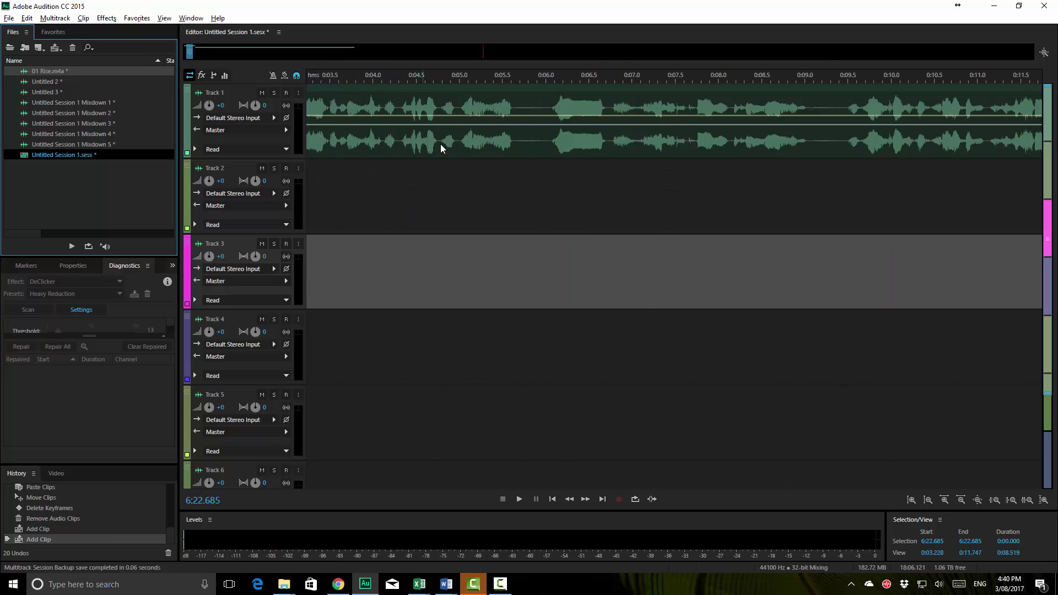
{"action": "scroll", "coordinate": [492, 140], "scroll_direction": "down", "scroll_amount": 10}
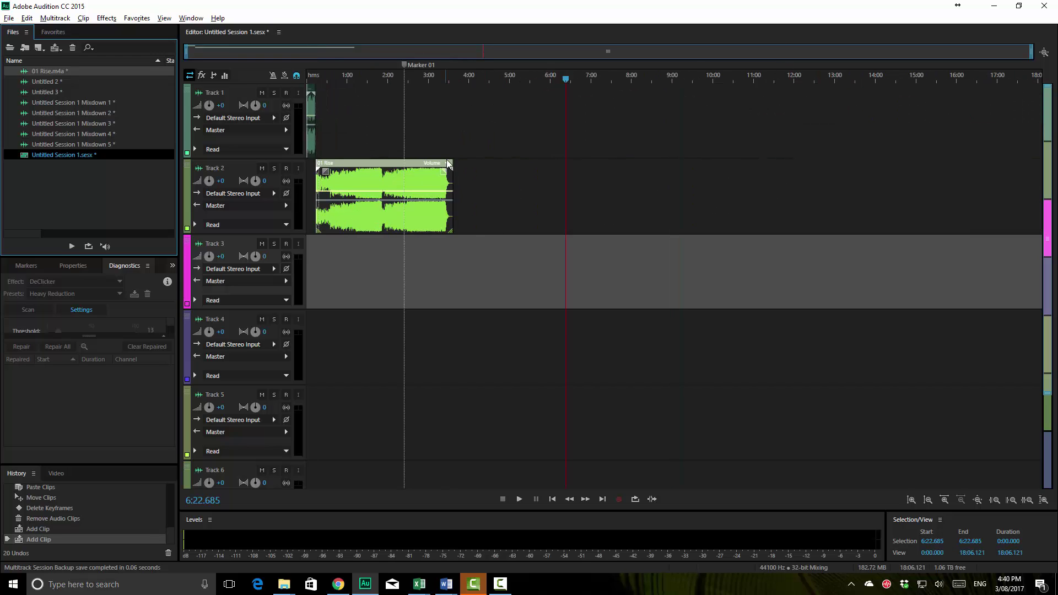
{"action": "scroll", "coordinate": [447, 162], "scroll_direction": "up", "scroll_amount": 5}
{"action": "scroll", "coordinate": [453, 147], "scroll_direction": "down", "scroll_amount": 5}
Step: Move the 01 Rise clip earlier to start at about 0:09.6, overlapping the end of the voice clip on Track 1
{"action": "scroll", "coordinate": [311, 150], "scroll_direction": "up", "scroll_amount": 8}
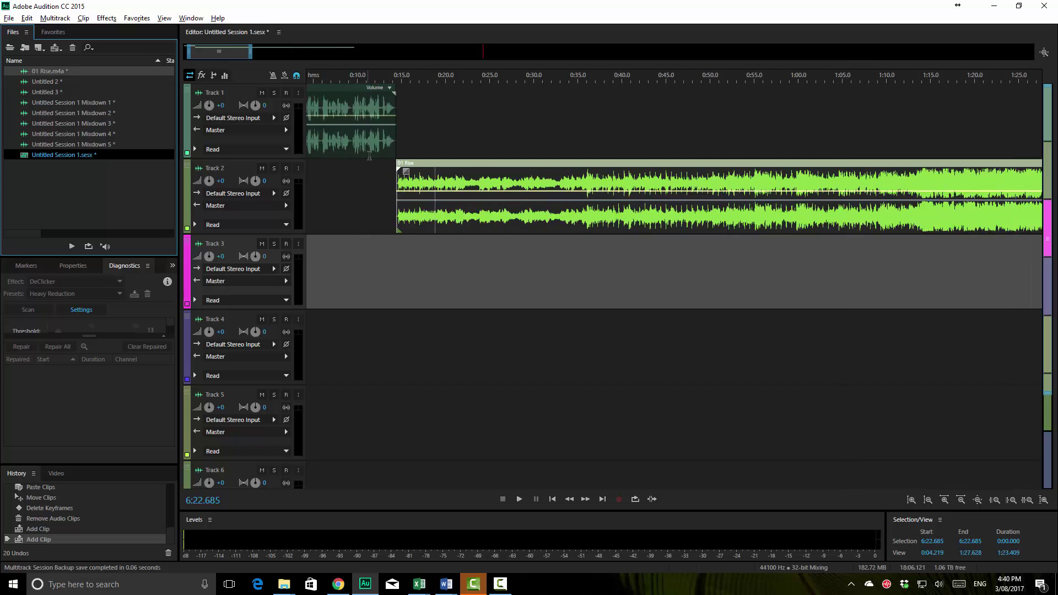
{"action": "scroll", "coordinate": [397, 159], "scroll_direction": "up", "scroll_amount": 2}
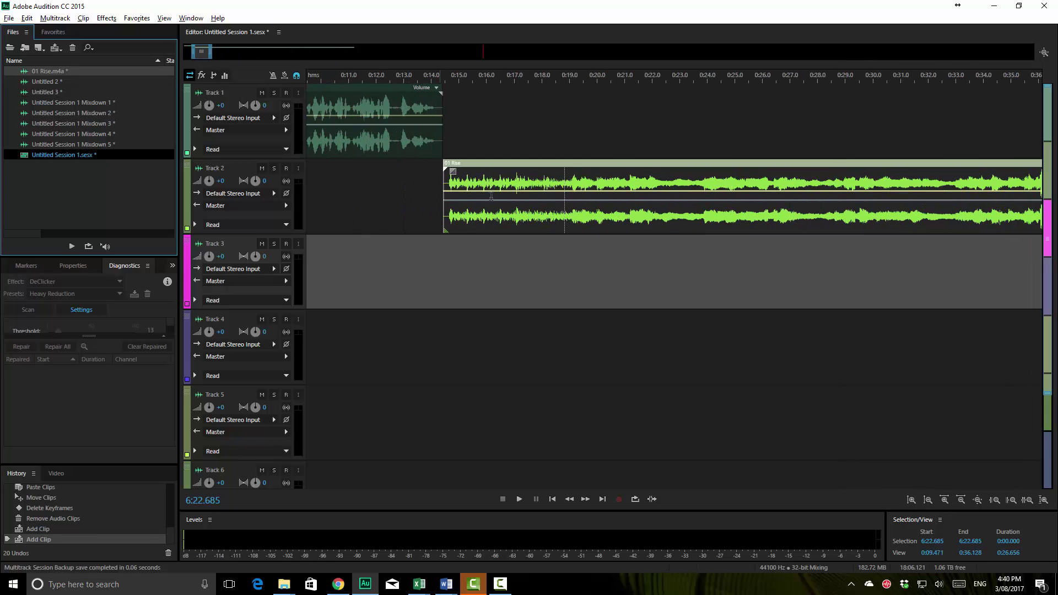
{"action": "left_click", "coordinate": [565, 176]}
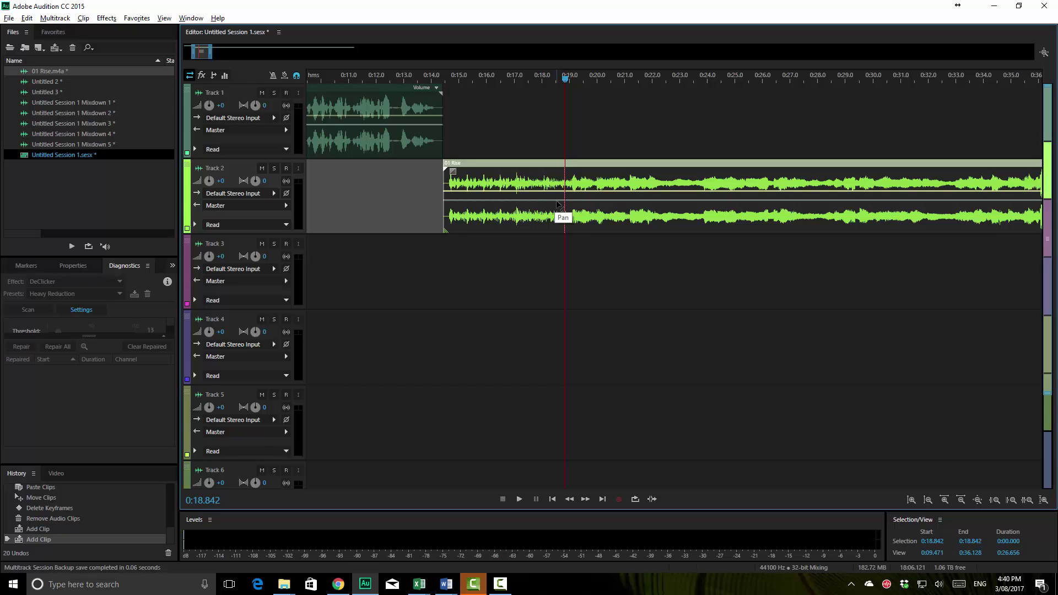
{"action": "left_click_drag", "start_coordinate": [634, 174], "coordinate": [491, 172]}
{"action": "scroll", "coordinate": [433, 189], "scroll_direction": "down", "scroll_amount": 2}
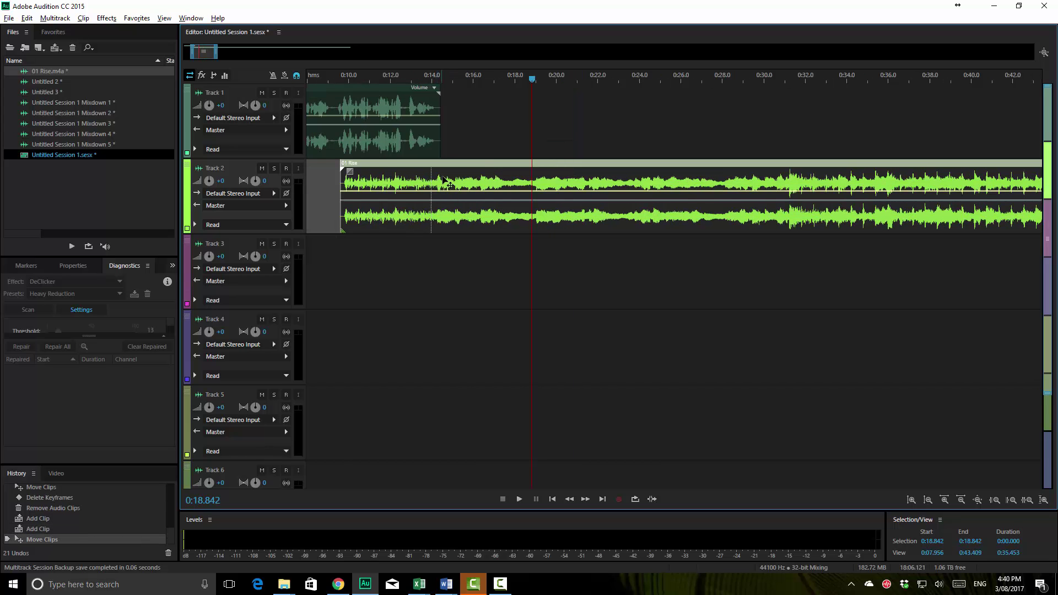
{"action": "left_click", "coordinate": [445, 182]}
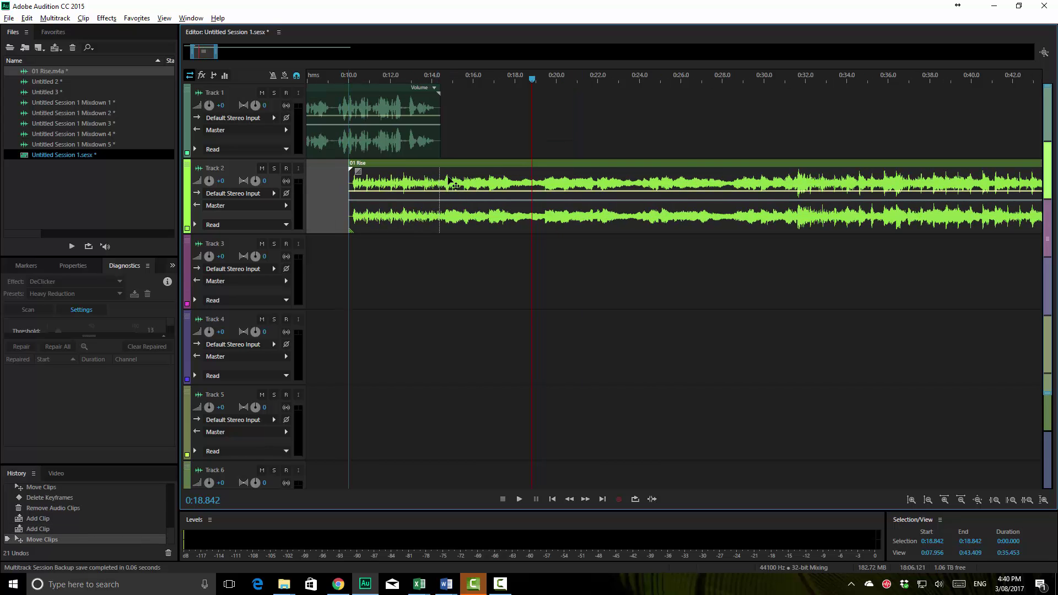
Step: Preview the overlap of voice and music from 0:09.284
{"action": "left_click", "coordinate": [334, 79]}
{"action": "key", "text": "space"}
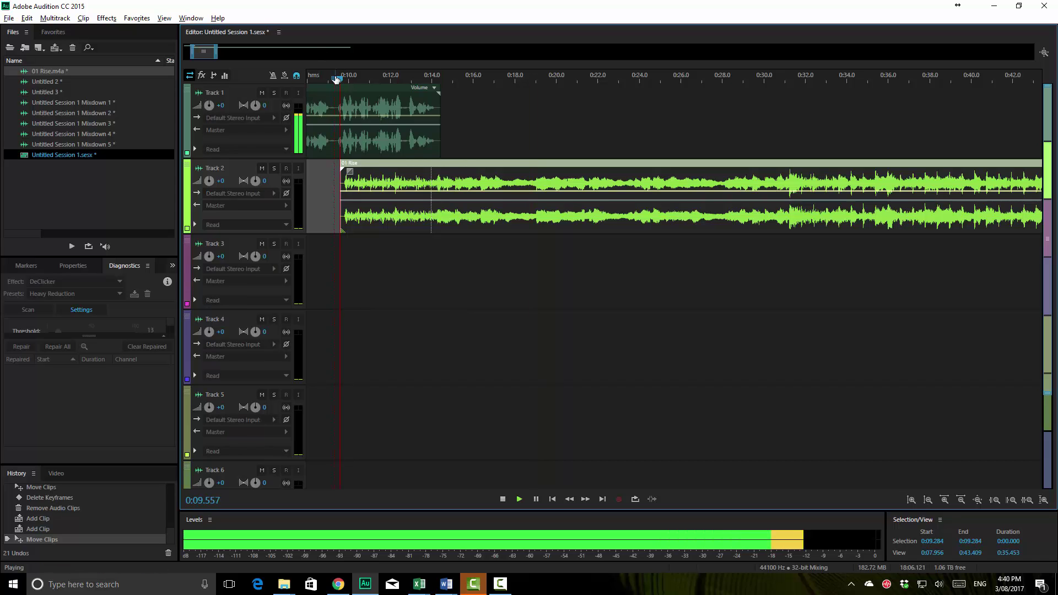
{"action": "key", "text": "space"}
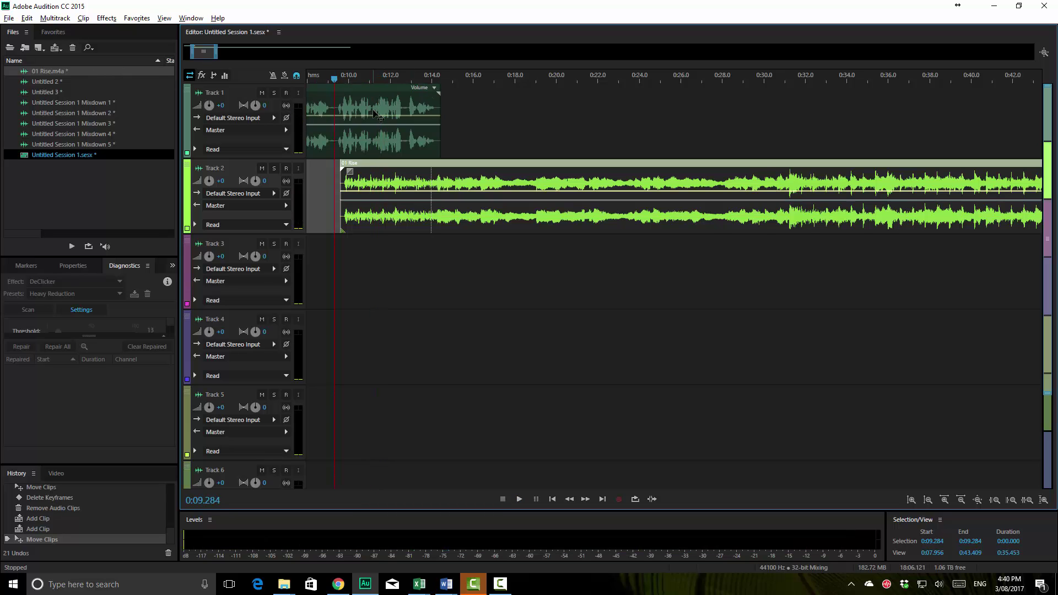
Step: Replace the Untitled 2 clip on Track 1 with Untitled 3 and move 01 Rise to the session start beneath it
{"action": "left_click", "coordinate": [368, 109]}
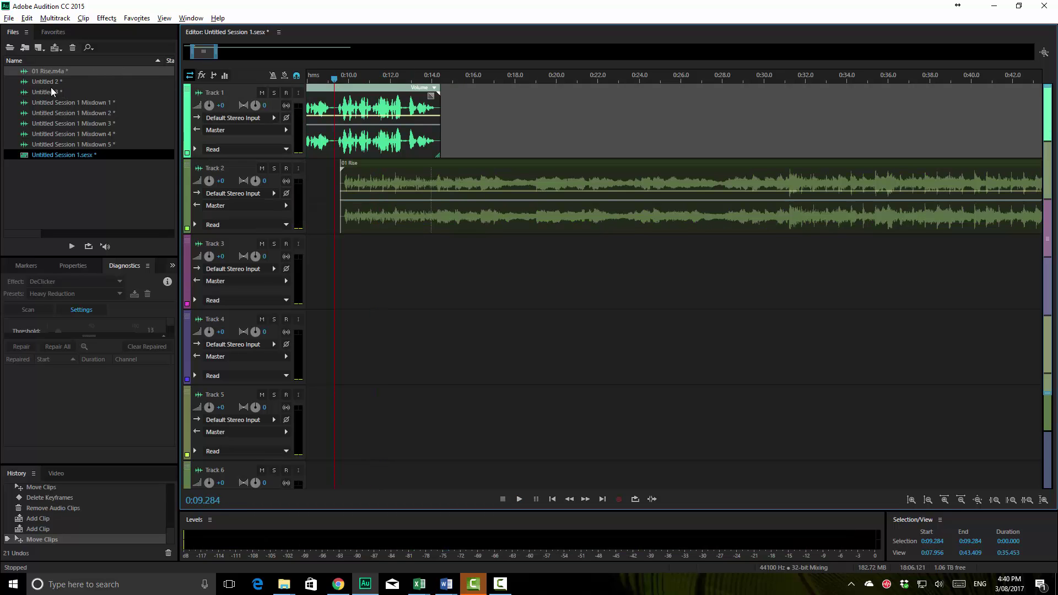
{"action": "left_click_drag", "start_coordinate": [52, 92], "coordinate": [266, 94]}
{"action": "left_click", "coordinate": [411, 105]}
{"action": "key", "text": "Delete"}
{"action": "left_click_drag", "start_coordinate": [505, 176], "coordinate": [360, 148]}
Step: Play the mix from 0:03.214 and again from 0:00.494 to check how the voice ends against the music
{"action": "left_click", "coordinate": [358, 78]}
{"action": "key", "text": "space"}
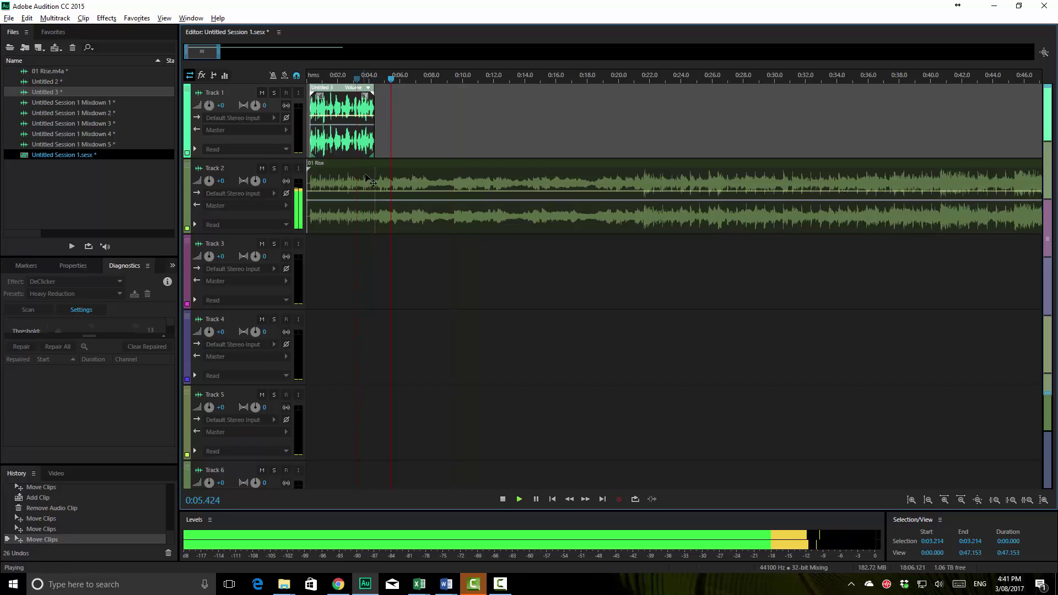
{"action": "left_click", "coordinate": [314, 77]}
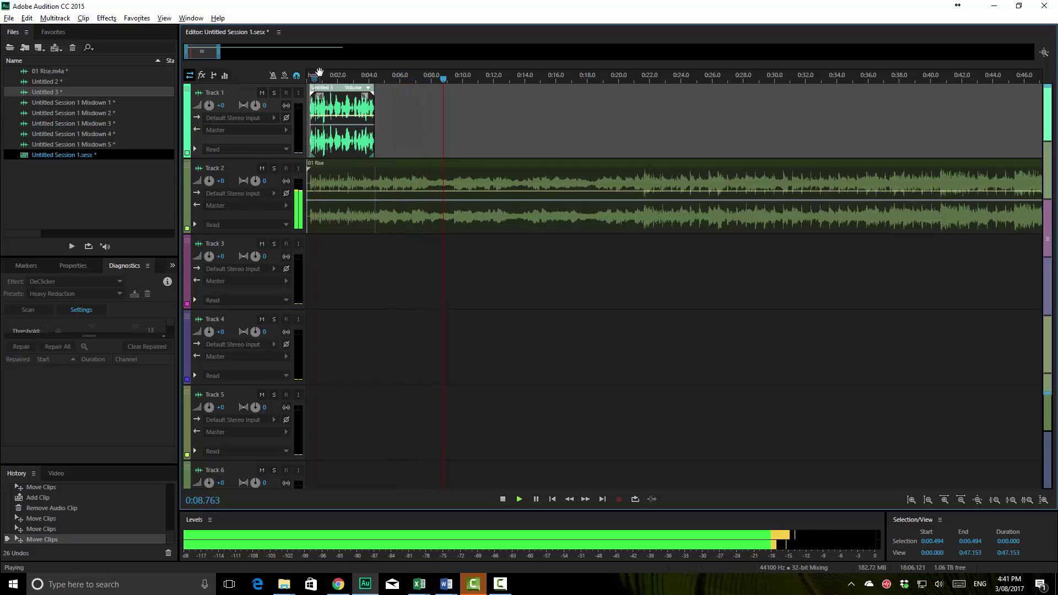
{"action": "left_click", "coordinate": [320, 73]}
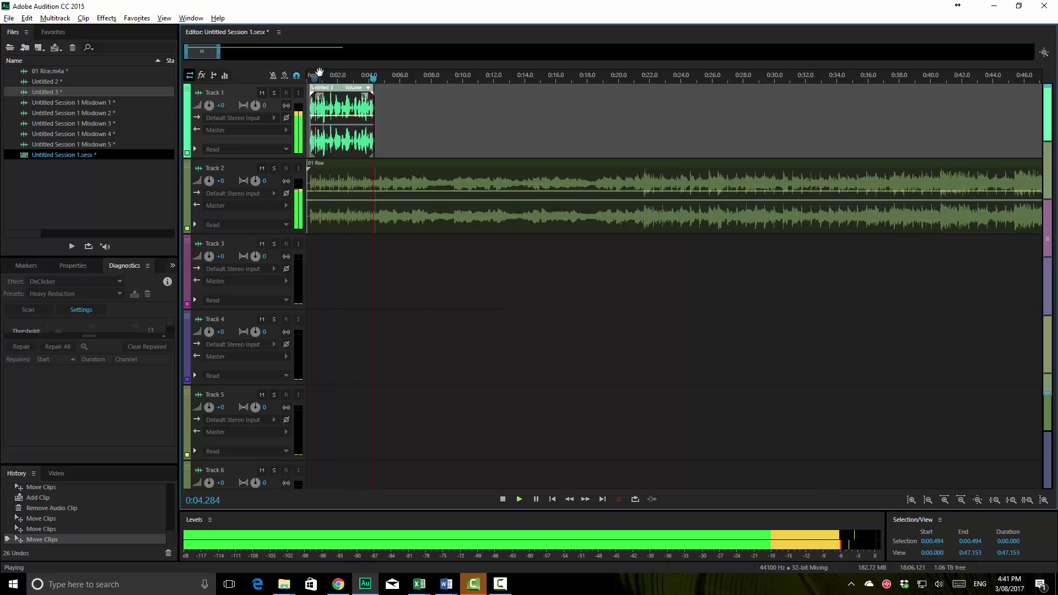
{"action": "key", "text": "space"}
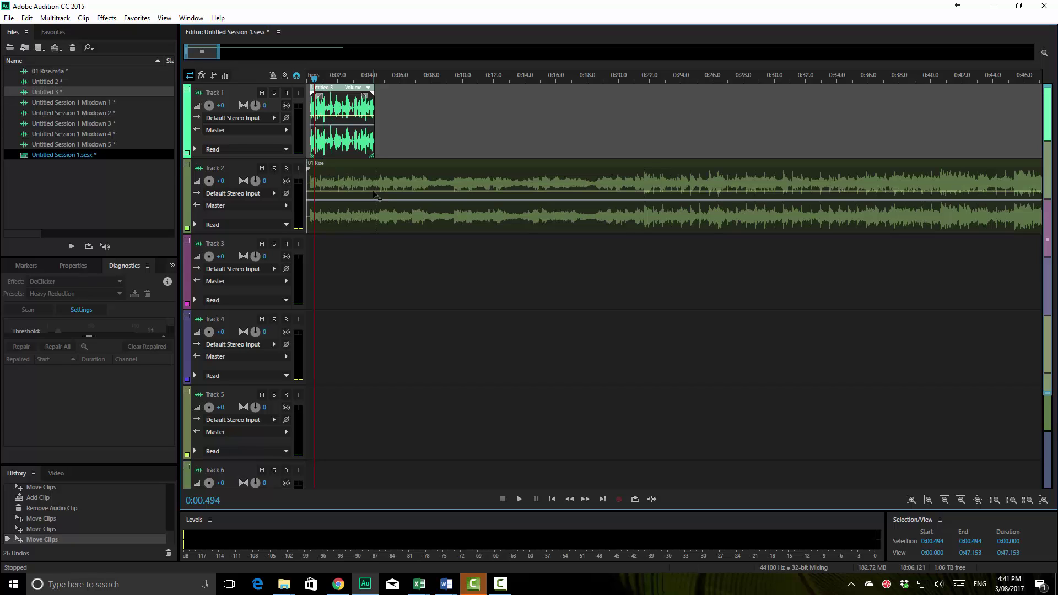
Step: Add two volume keyframes to 01 Rise near the voice clip's end, lower the earlier one to duck the music, and preview the mix
{"action": "left_click", "coordinate": [374, 192]}
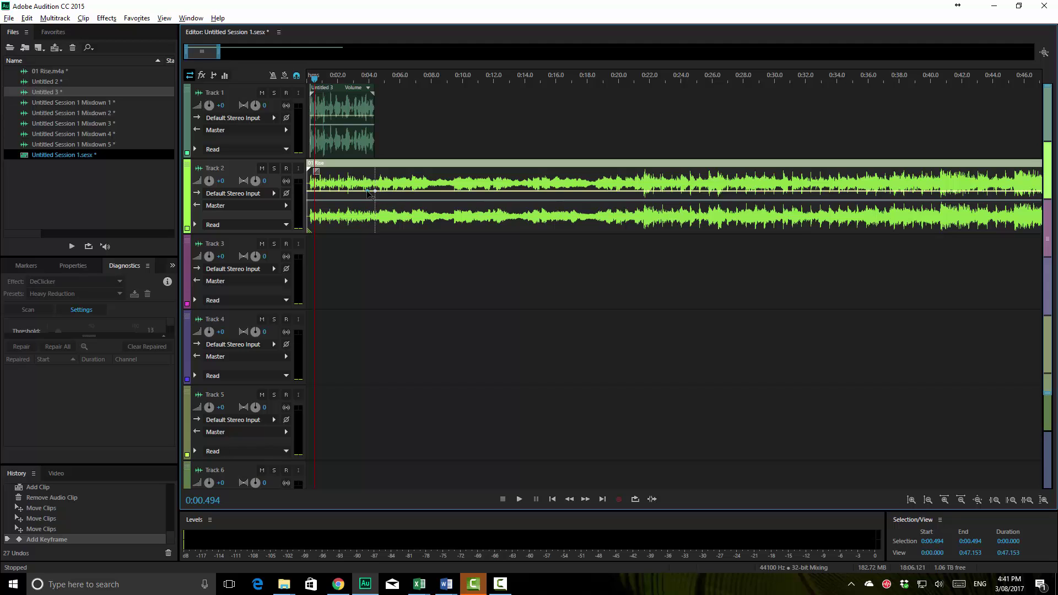
{"action": "left_click", "coordinate": [367, 191]}
{"action": "left_click_drag", "start_coordinate": [367, 191], "coordinate": [364, 208]}
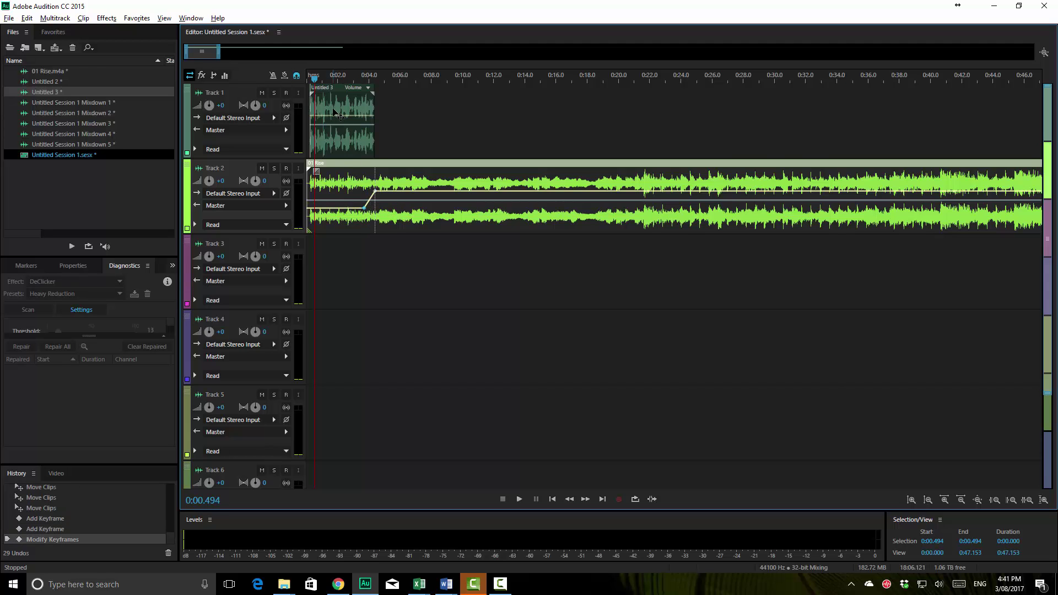
{"action": "key", "text": "space"}
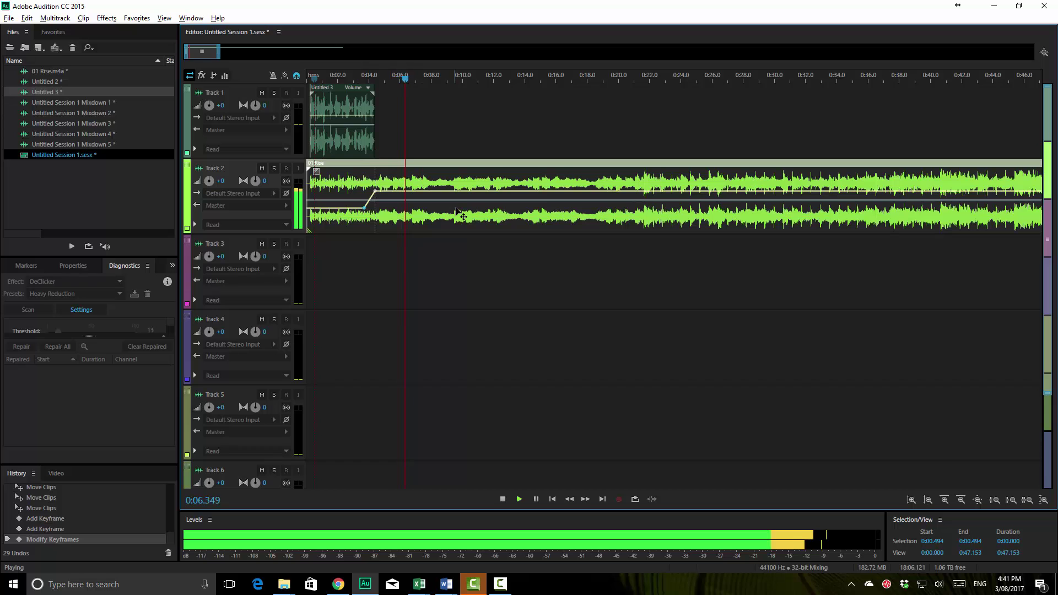
{"action": "key", "text": "space"}
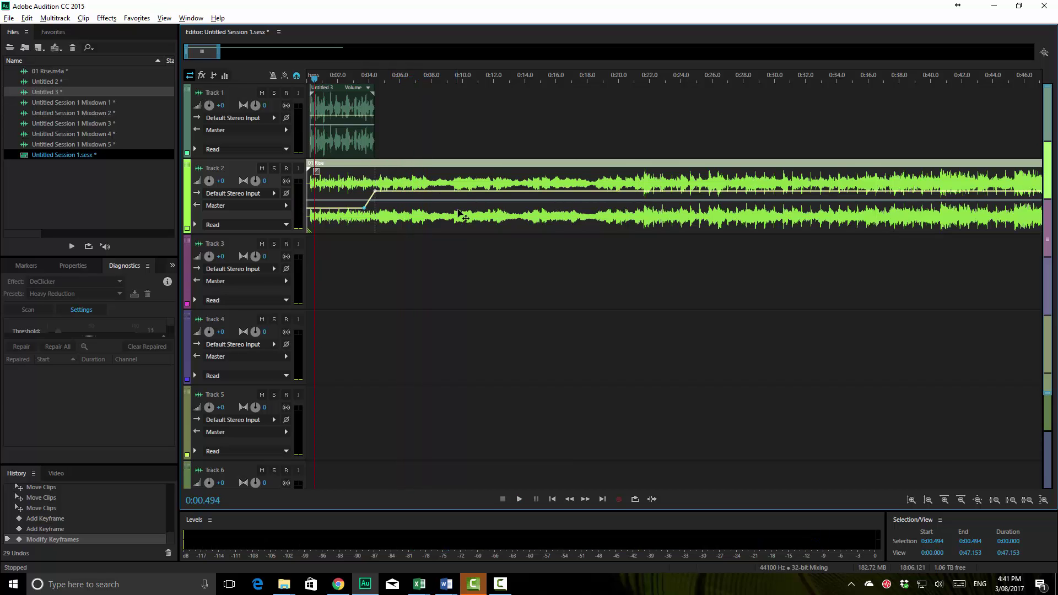
{"action": "key", "text": "backslash"}
{"action": "key", "text": "minus"}
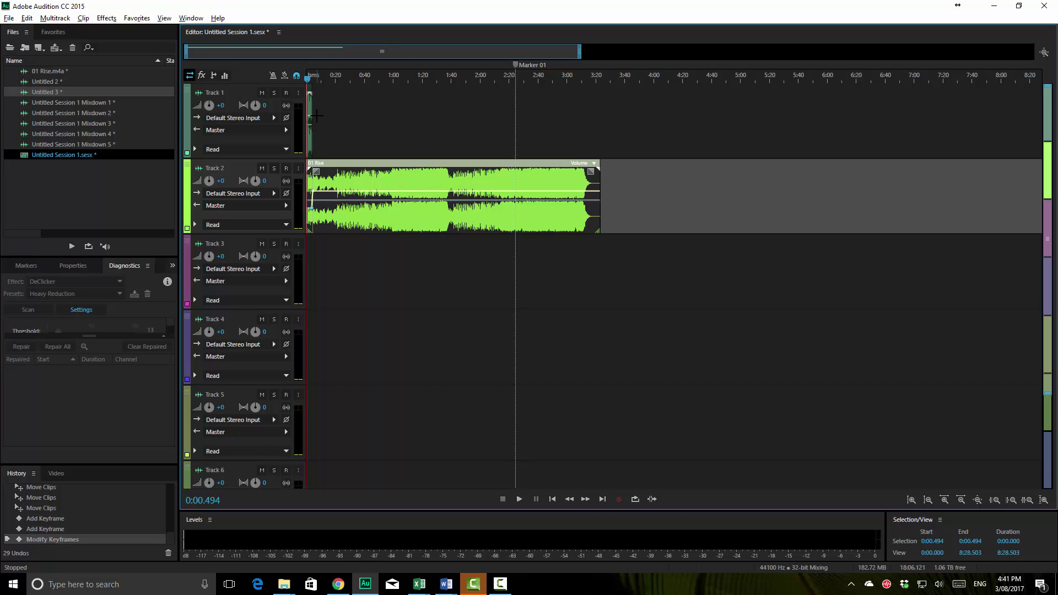
{"action": "scroll", "coordinate": [311, 108], "scroll_direction": "up", "scroll_amount": 3}
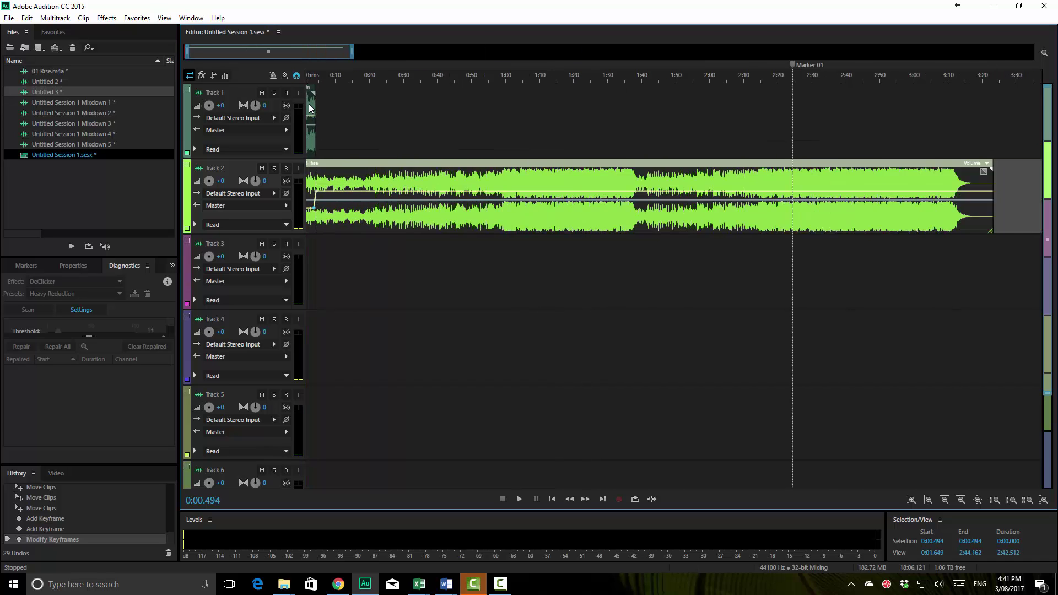
{"action": "scroll", "coordinate": [309, 107], "scroll_direction": "down", "scroll_amount": 3}
{"action": "scroll", "coordinate": [370, 115], "scroll_direction": "up", "scroll_amount": 3}
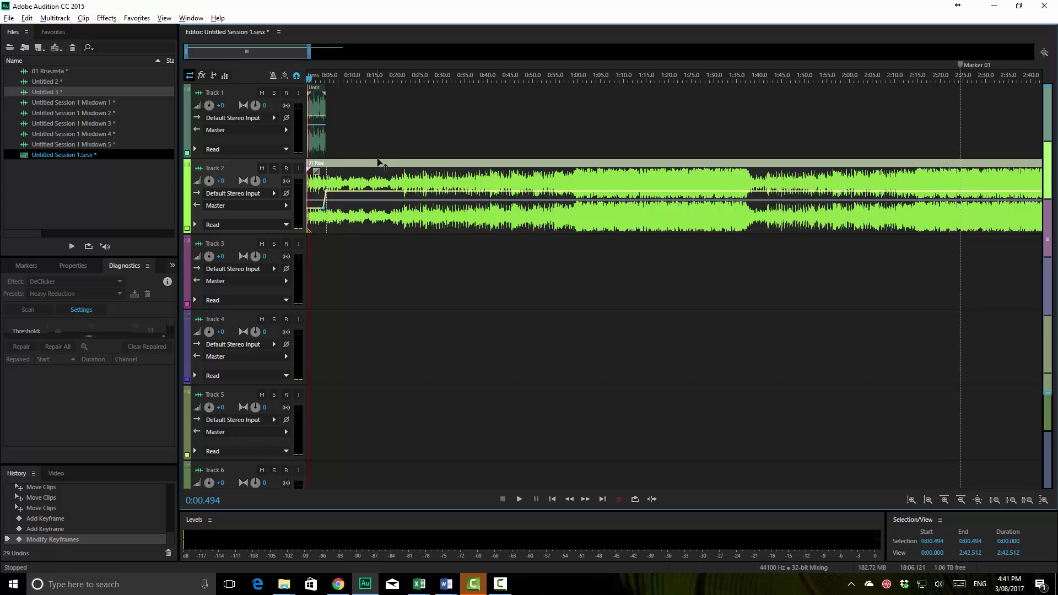
Step: Select the voice clip on Track 1 with 01 Rise and mix down only the selected clips to a new file
{"action": "left_click", "coordinate": [318, 141]}
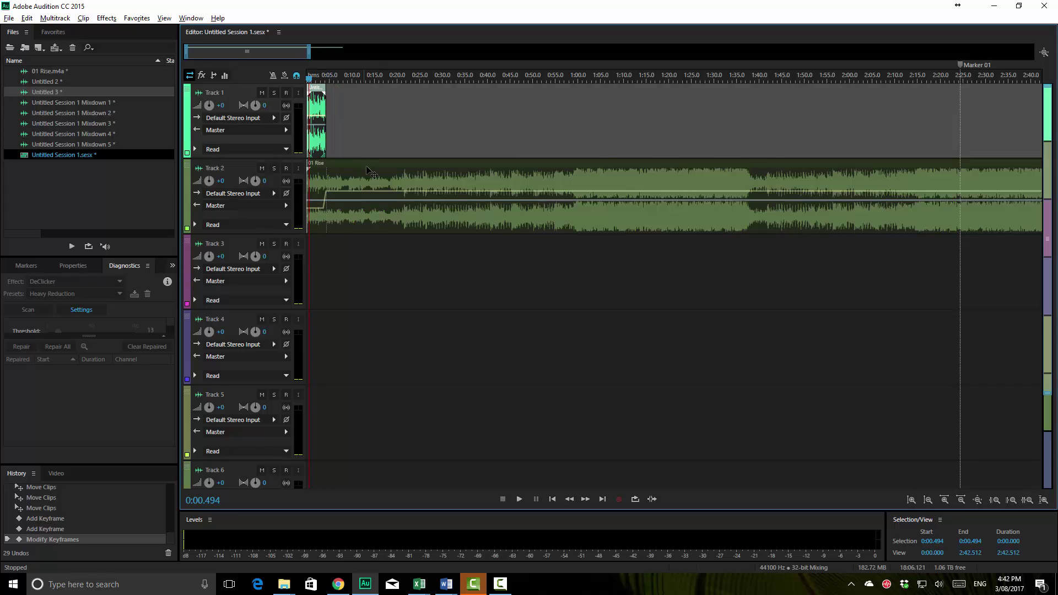
{"action": "left_click", "coordinate": [383, 179]}
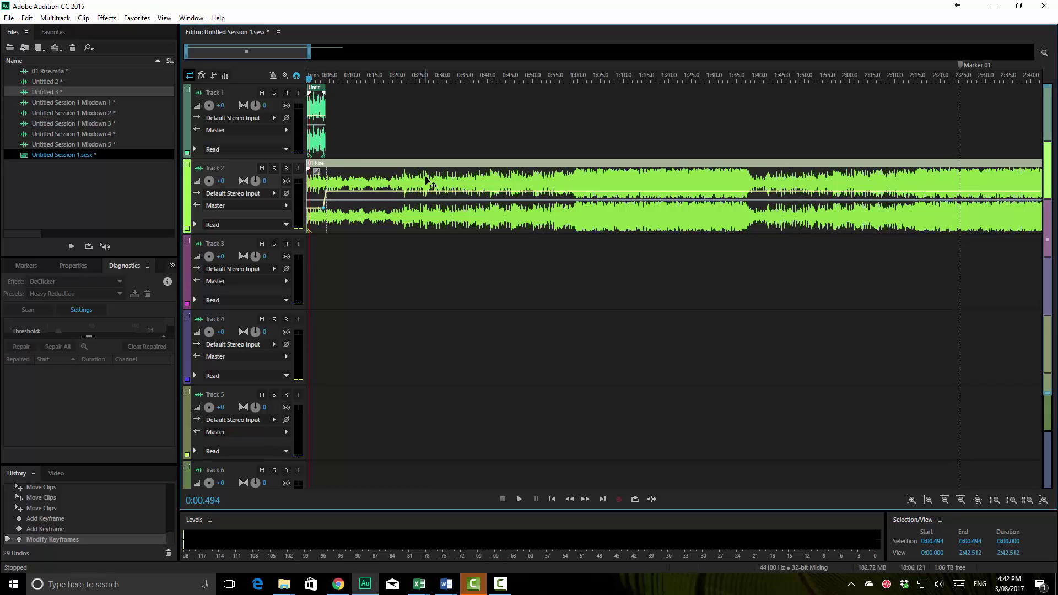
{"action": "right_click", "coordinate": [426, 178]}
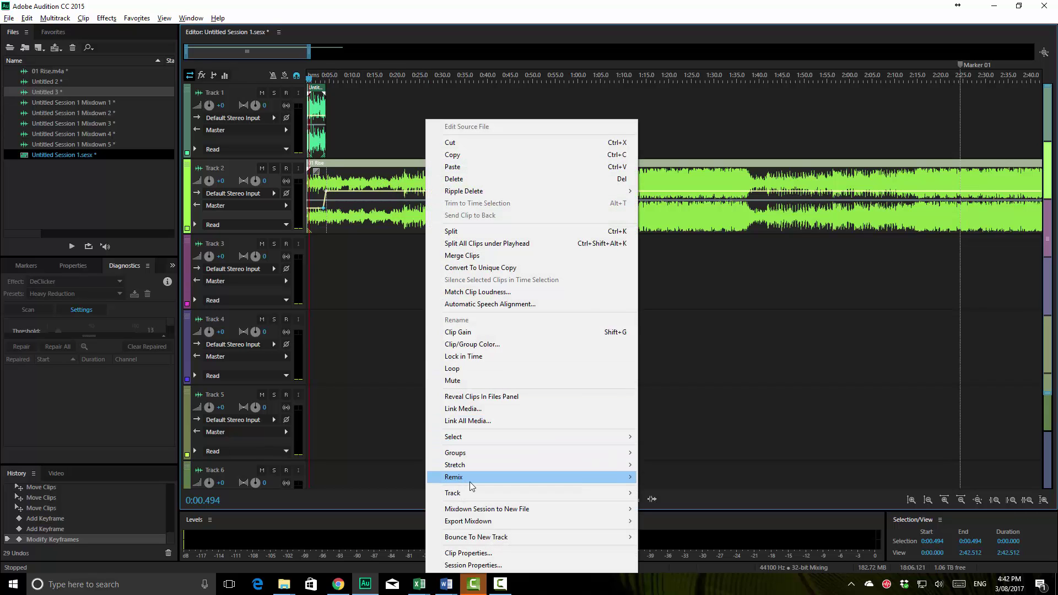
{"action": "mouse_move", "coordinate": [474, 509]}
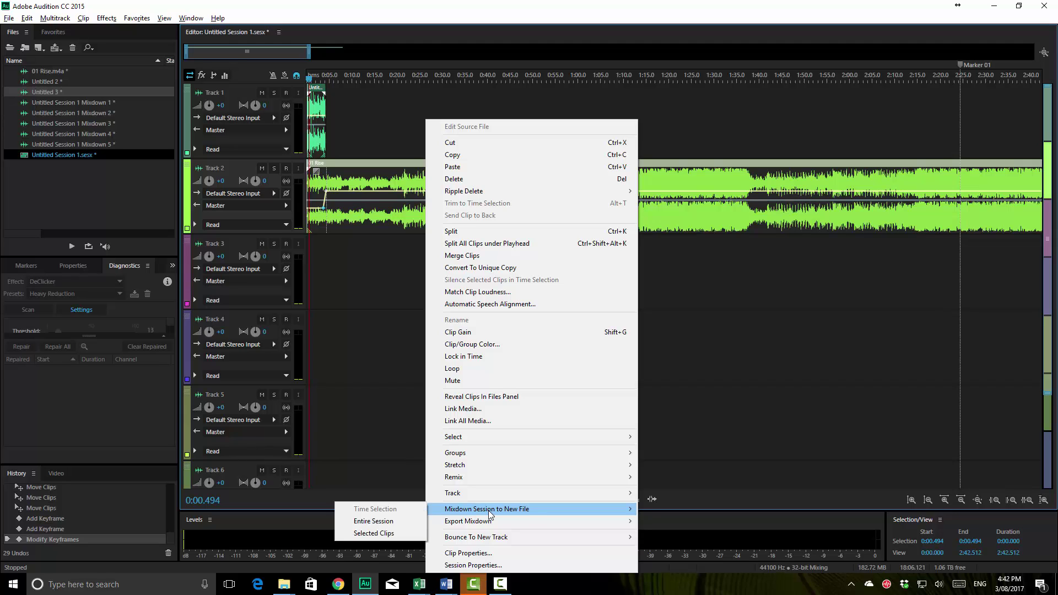
{"action": "left_click", "coordinate": [365, 533]}
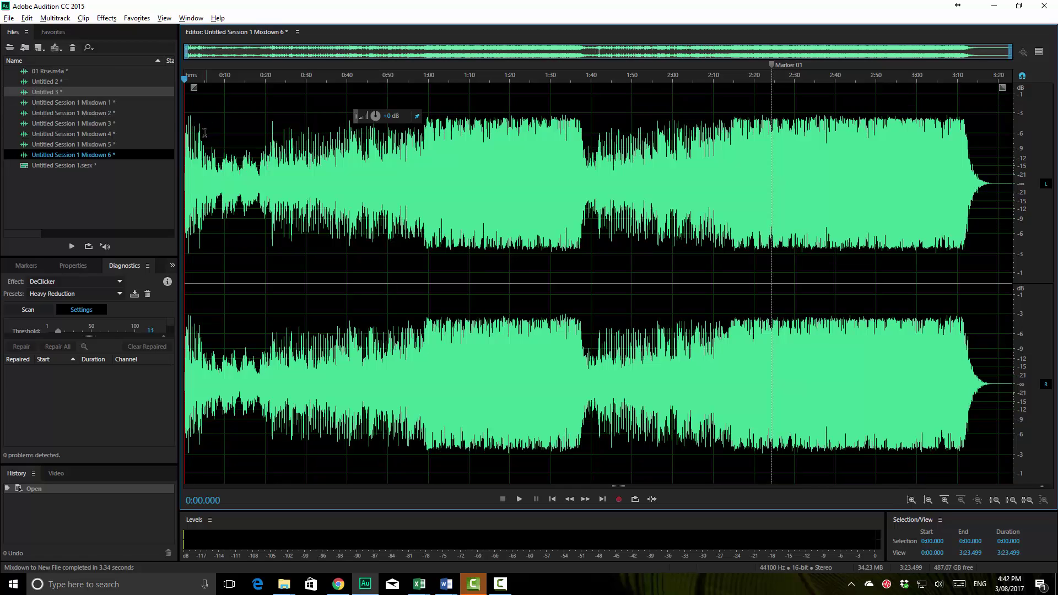
Step: Compare the levels in the mixdown between the voice intro, the music after it and the loud section from 1:00 to 1:34
{"action": "left_click_drag", "start_coordinate": [200, 131], "coordinate": [142, 136]}
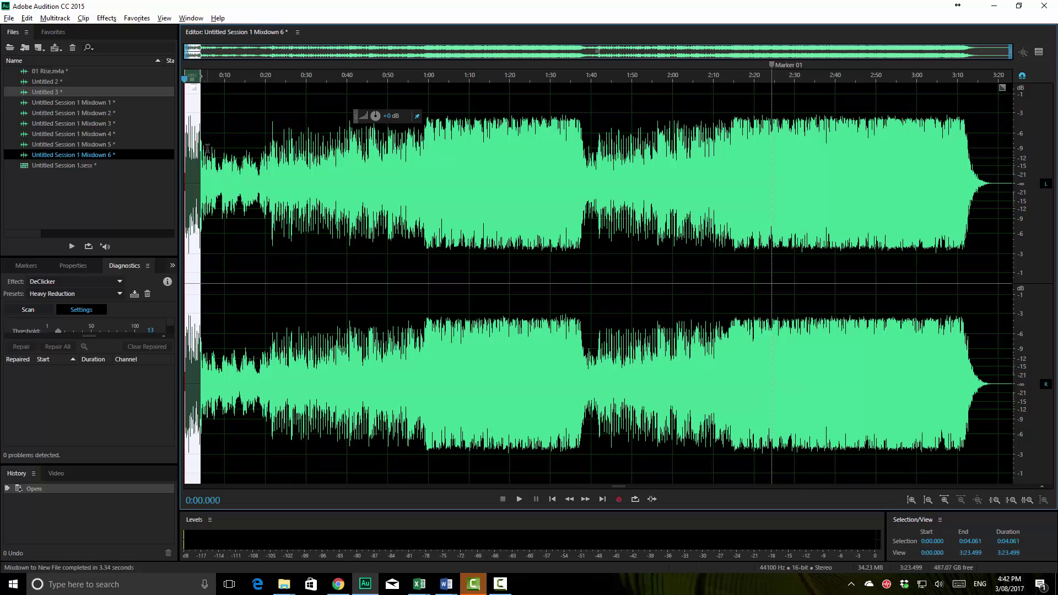
{"action": "left_click_drag", "start_coordinate": [208, 148], "coordinate": [274, 147]}
{"action": "left_click", "coordinate": [482, 139]}
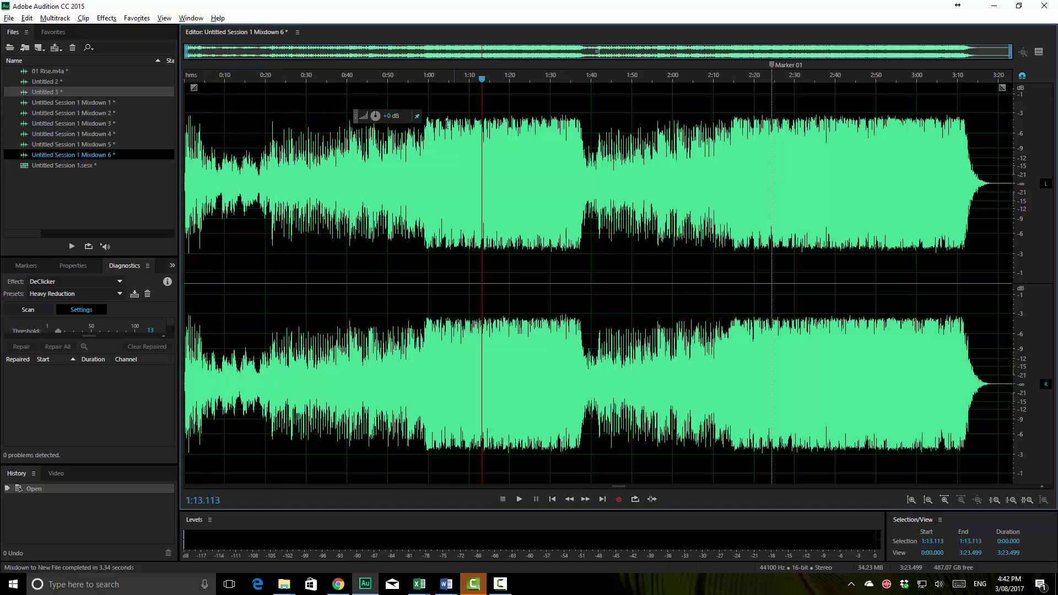
{"action": "left_click_drag", "start_coordinate": [430, 123], "coordinate": [567, 137]}
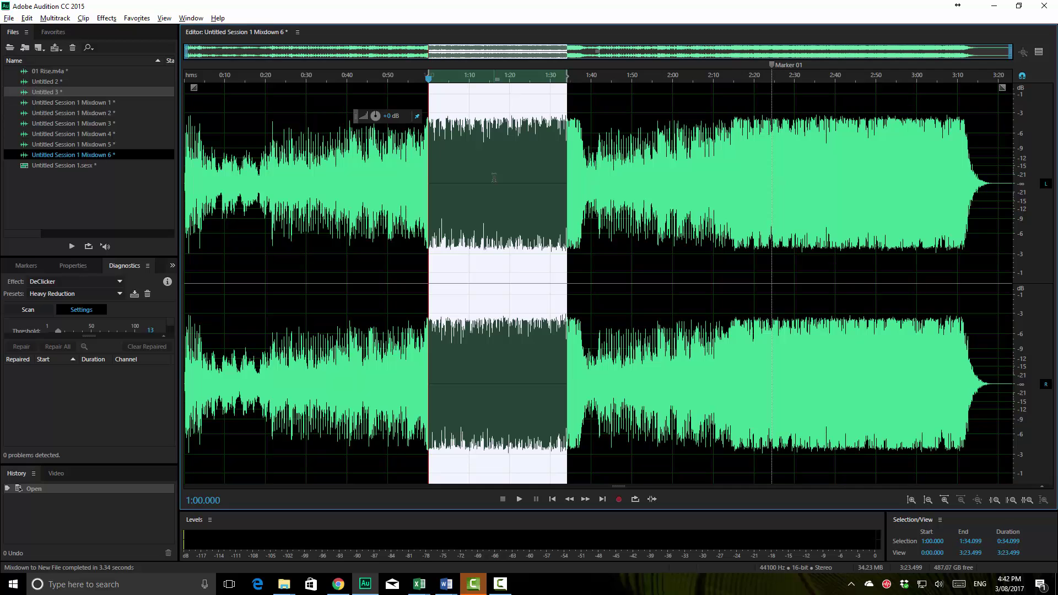
{"action": "left_click", "coordinate": [559, 159]}
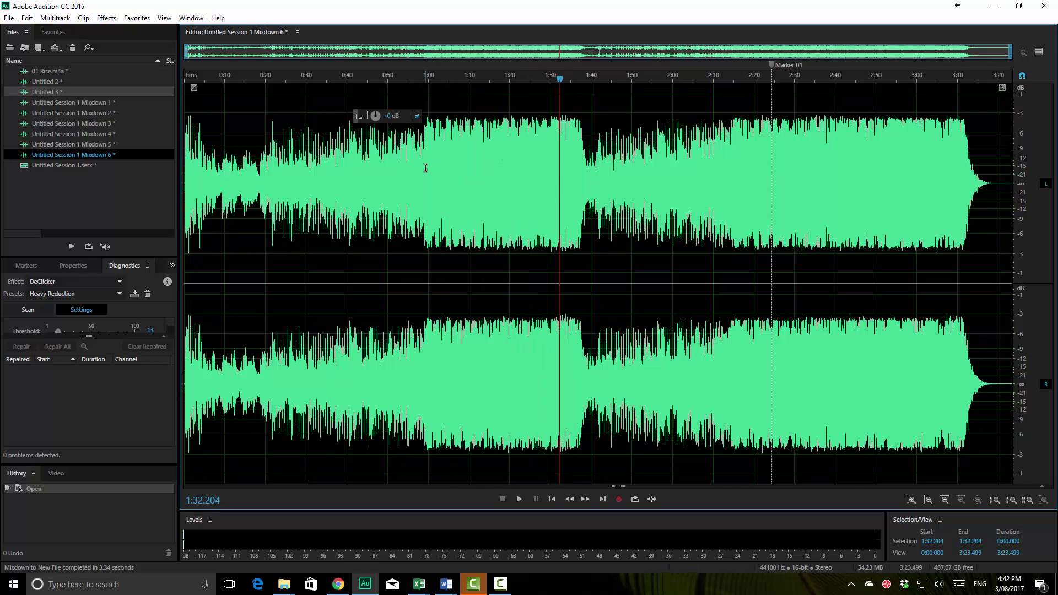
Step: Return to the multitrack session and slightly lower the volume line of 01 Rise after the ducked intro
{"action": "key", "text": "8"}
{"action": "scroll", "coordinate": [410, 139], "scroll_direction": "down", "scroll_amount": 2}
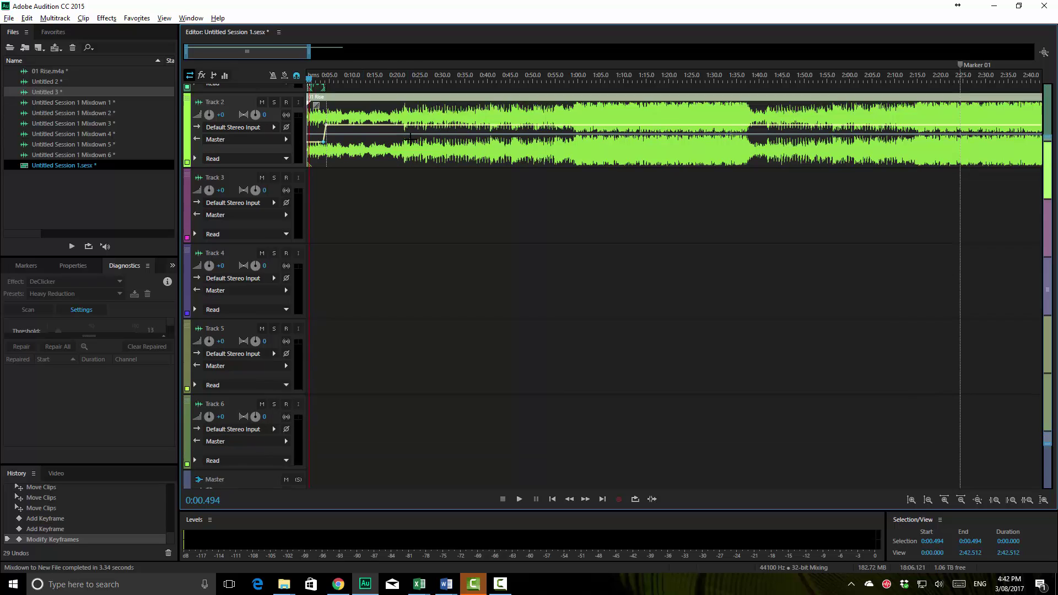
{"action": "scroll", "coordinate": [410, 139], "scroll_direction": "up", "scroll_amount": 2}
{"action": "key", "text": "minus"}
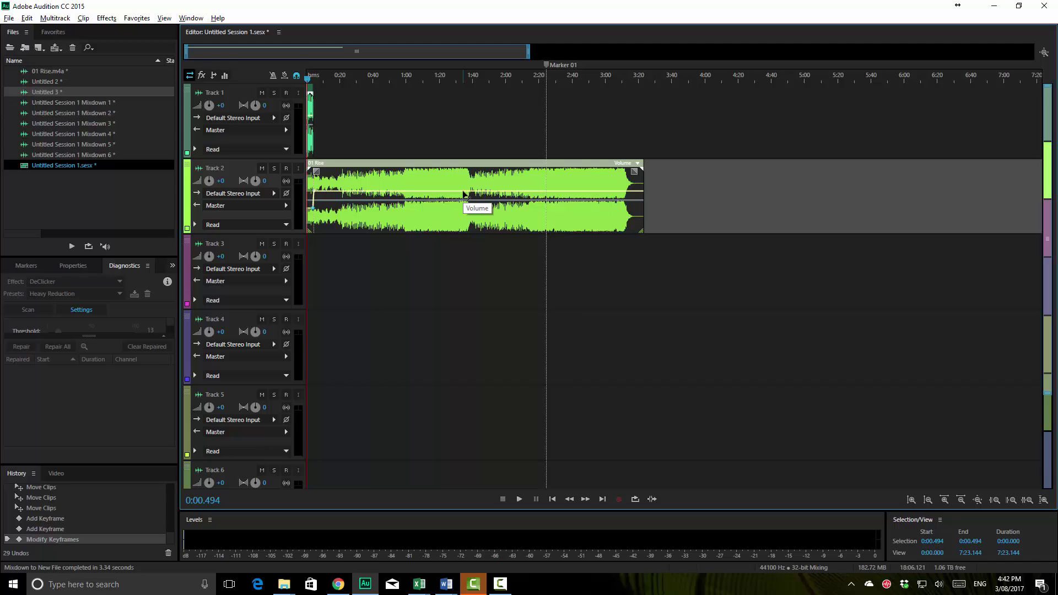
{"action": "left_click", "coordinate": [464, 195]}
{"action": "left_click_drag", "start_coordinate": [464, 193], "coordinate": [463, 197]}
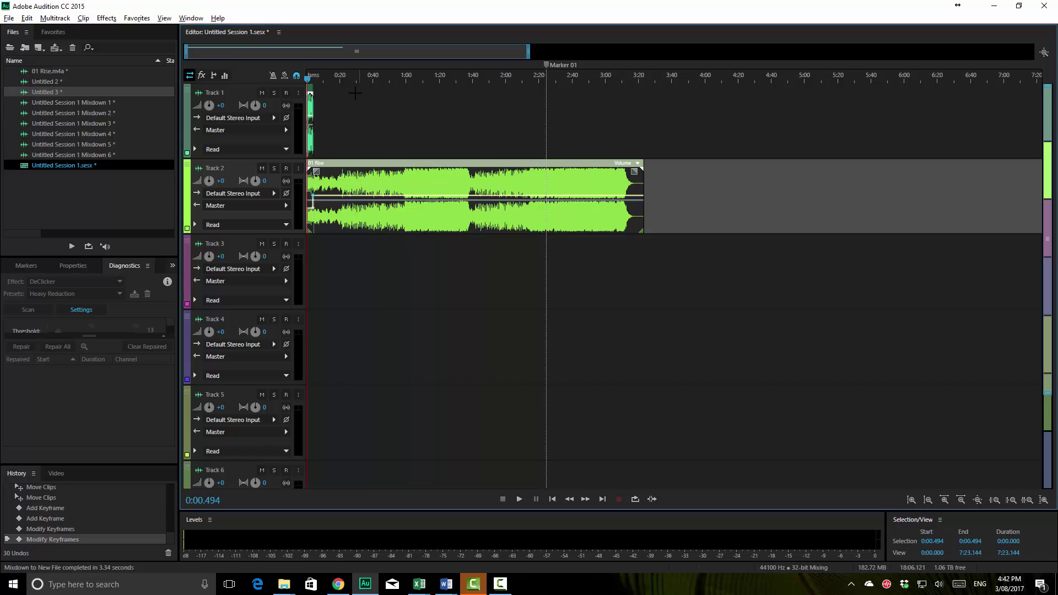
Step: Mix down the selected voice and music clips to another new file and play it from 0:01.624
{"action": "right_click", "coordinate": [374, 183]}
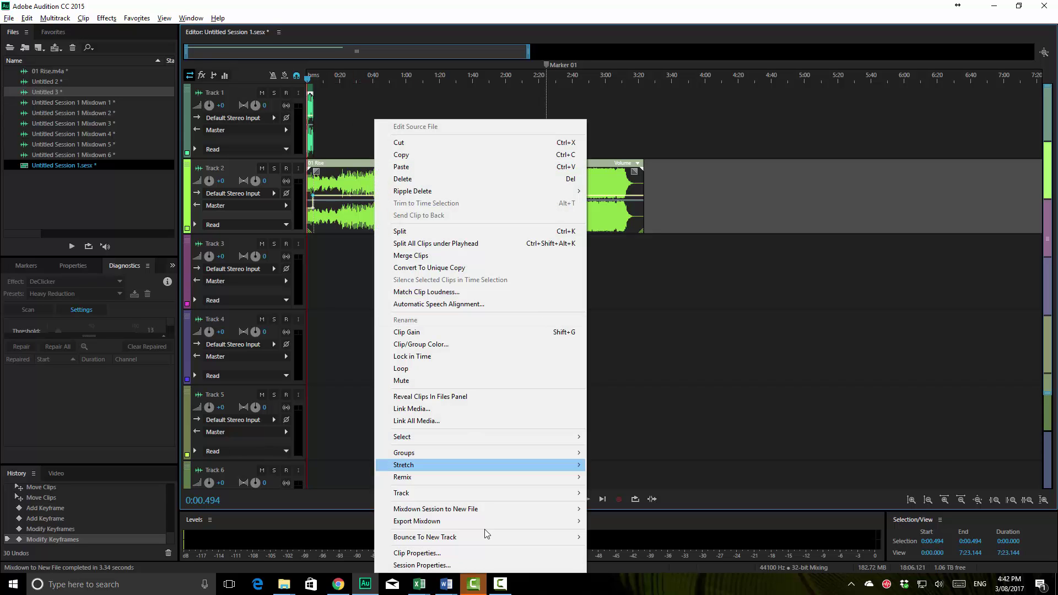
{"action": "mouse_move", "coordinate": [472, 511]}
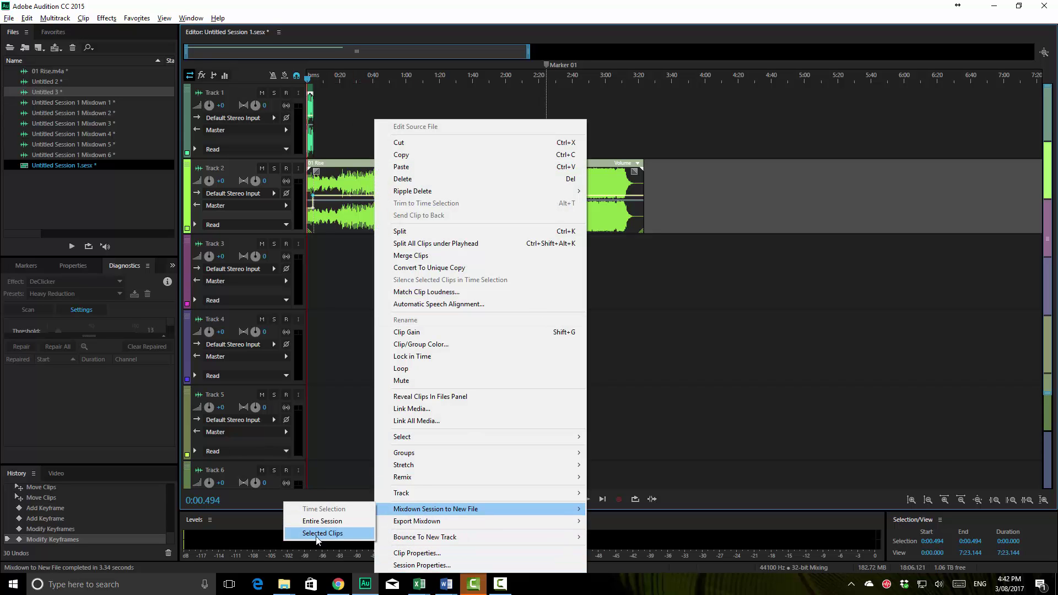
{"action": "left_click", "coordinate": [313, 534]}
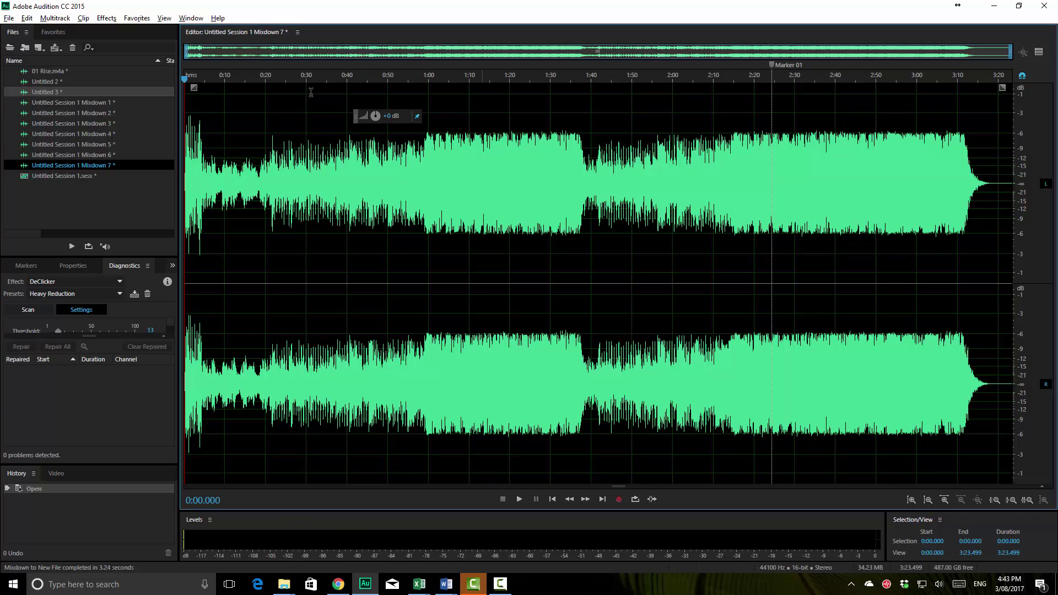
{"action": "left_click", "coordinate": [190, 127]}
{"action": "key", "text": "space"}
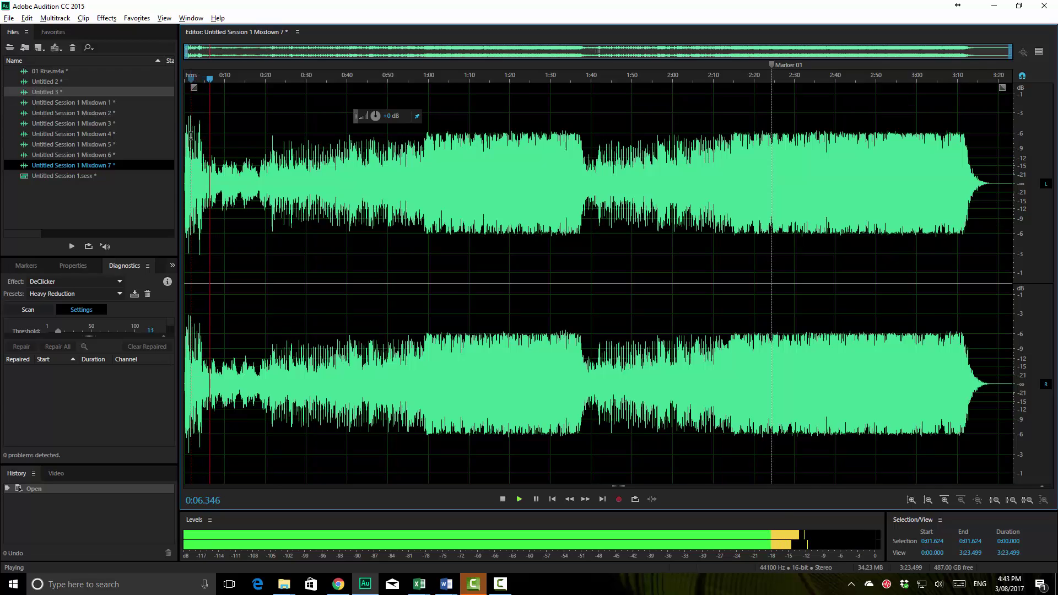
{"action": "key", "text": "space"}
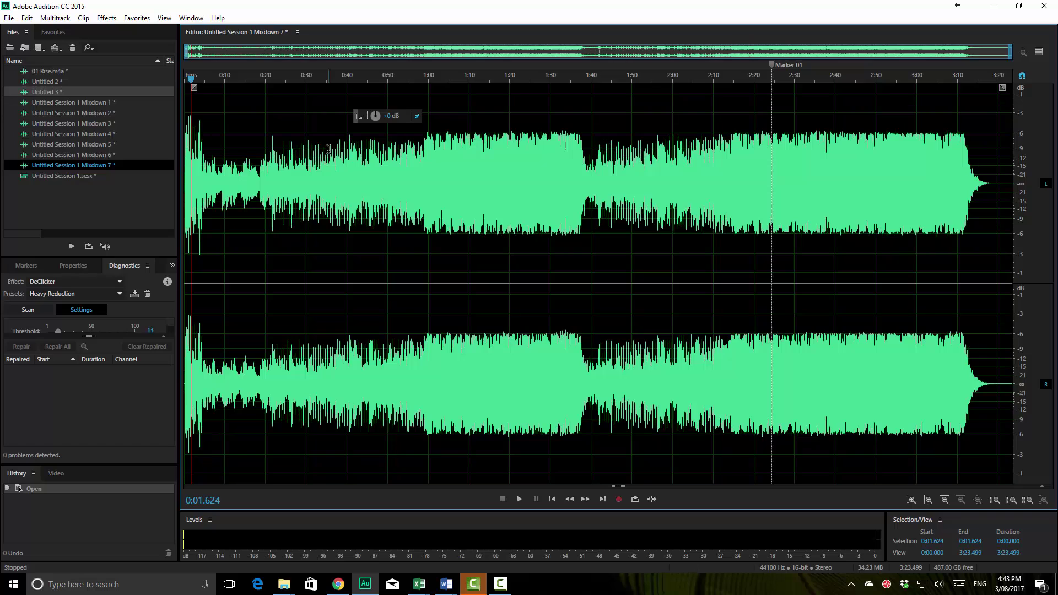
Step: Copy the voice clip and 01 Rise in the multitrack session and paste the pair at 3:39.082 and 7:36.415
{"action": "key", "text": "8"}
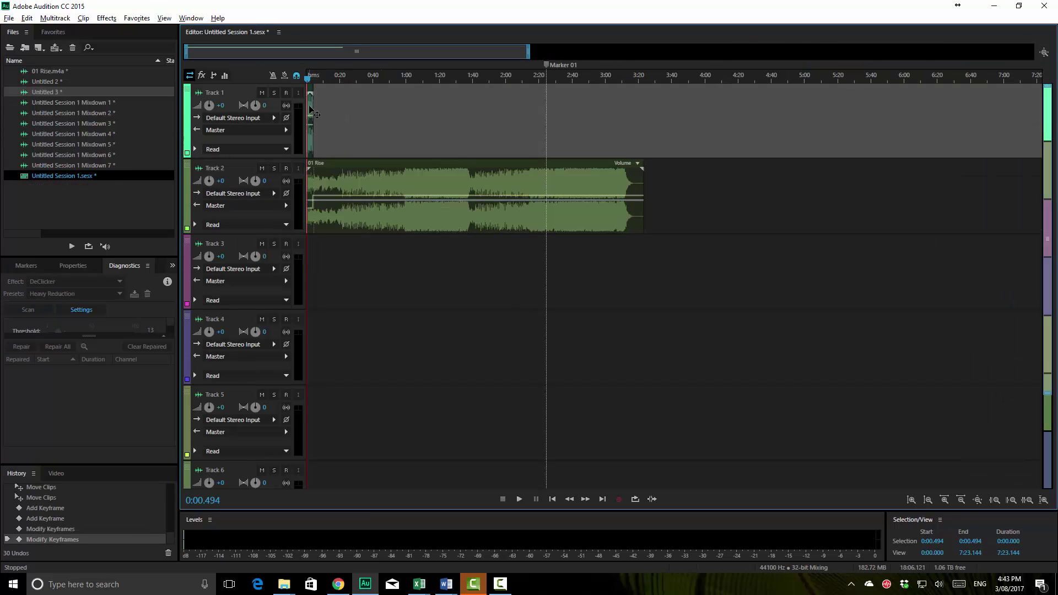
{"action": "left_click", "coordinate": [393, 177]}
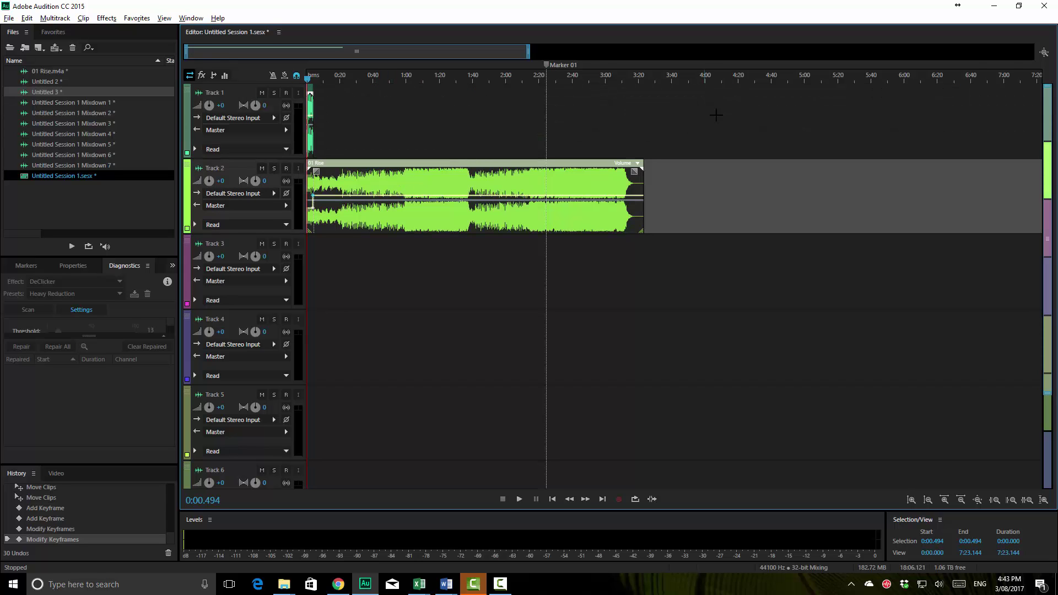
{"action": "left_click", "coordinate": [670, 78]}
{"action": "left_click", "coordinate": [675, 108]}
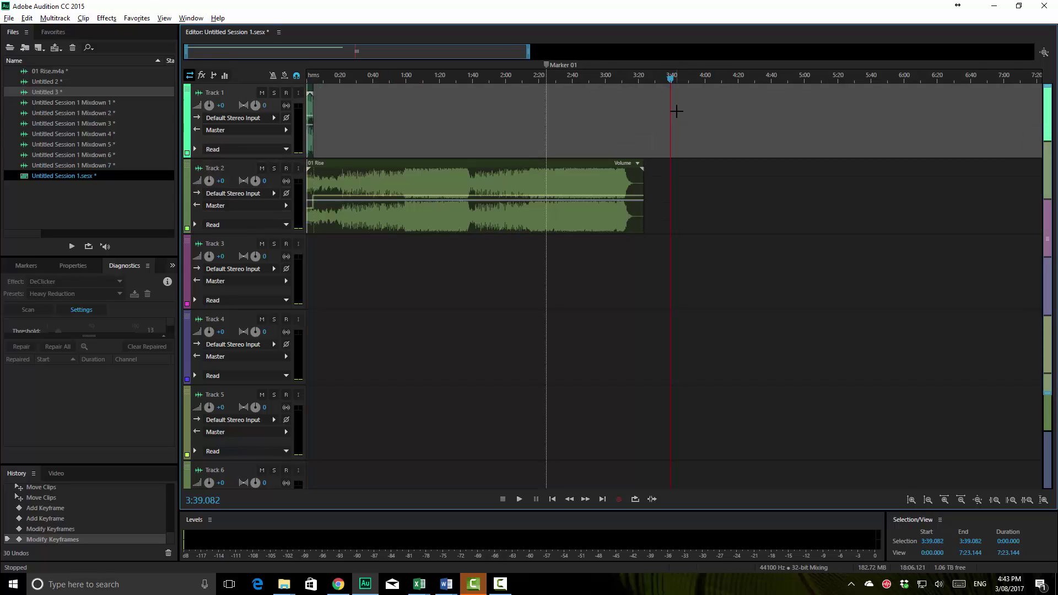
{"action": "key", "text": "ctrl+v"}
{"action": "key", "text": "backslash"}
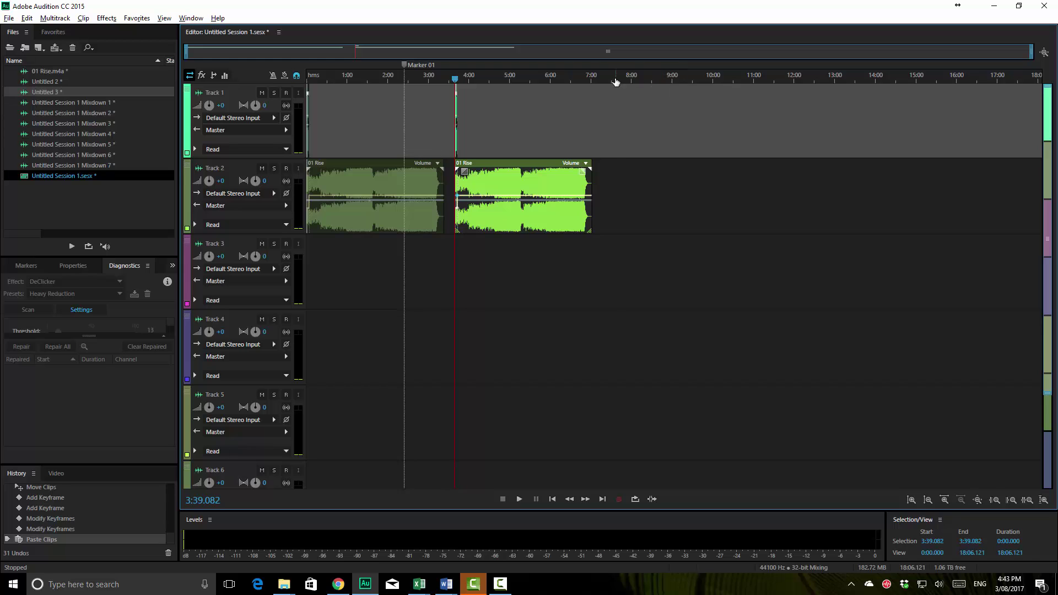
{"action": "left_click", "coordinate": [615, 77]}
{"action": "key", "text": "ctrl+v"}
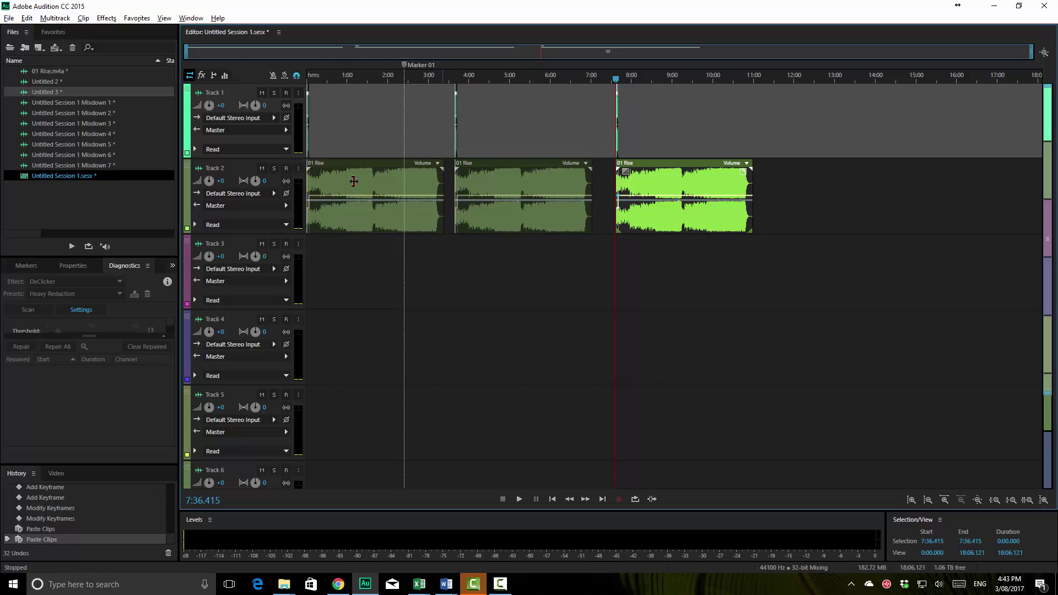
Step: Trim the ends of all three 01 Rise clips on Track 2 so each keeps about its first 36 seconds
{"action": "left_click_drag", "start_coordinate": [354, 182], "coordinate": [329, 182]}
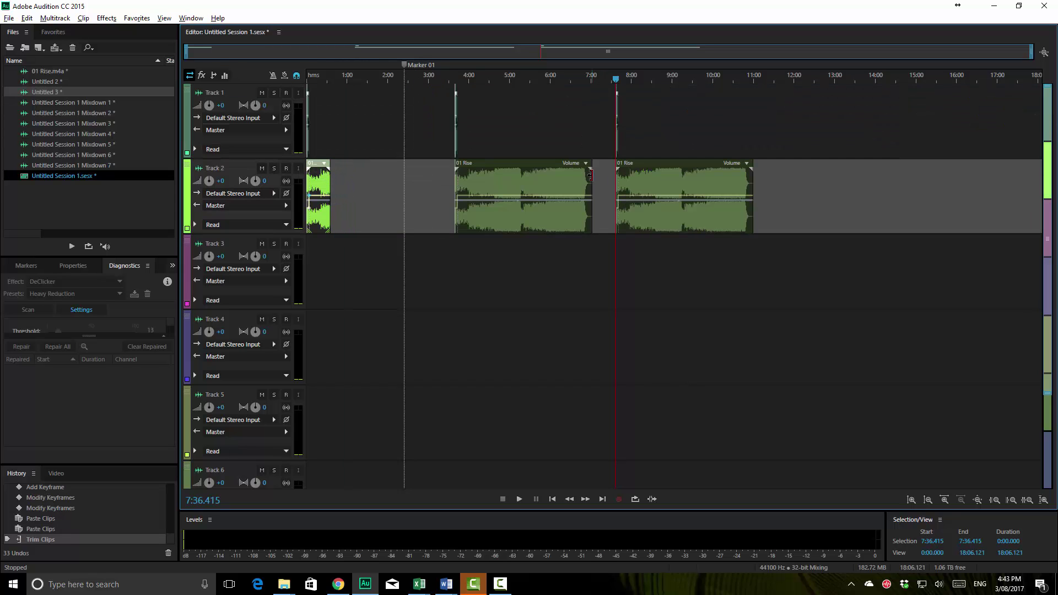
{"action": "left_click_drag", "start_coordinate": [590, 175], "coordinate": [480, 176]}
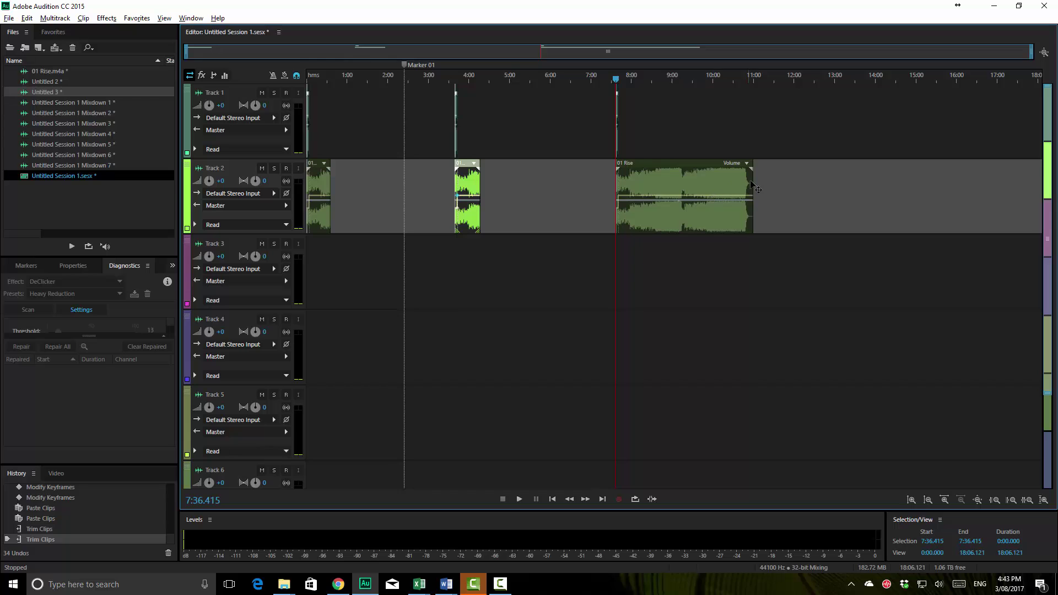
{"action": "left_click_drag", "start_coordinate": [752, 182], "coordinate": [641, 178]}
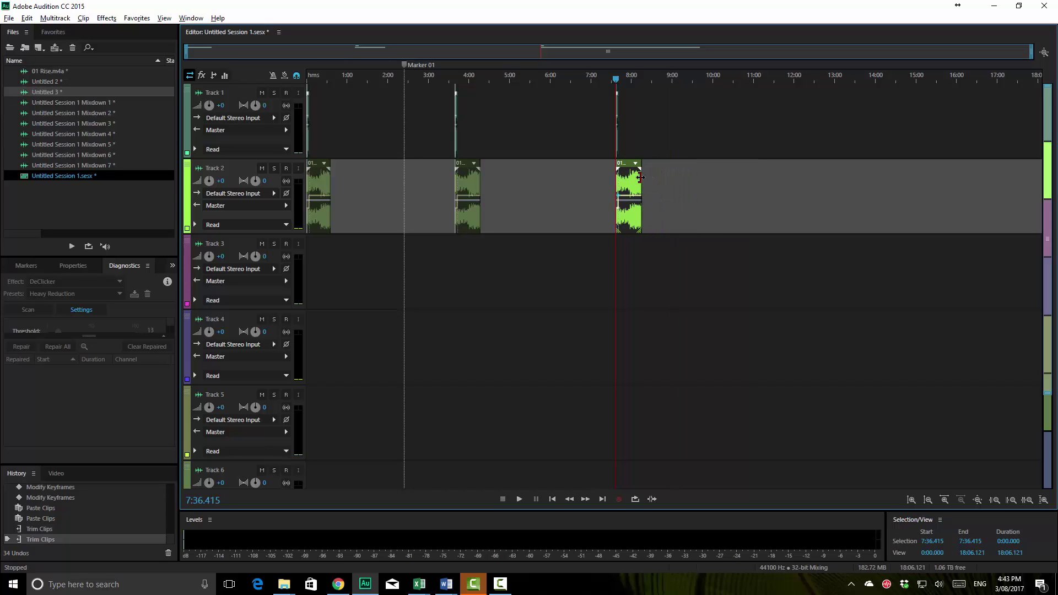
Step: Move the second voice-and-music pair to about 1:00 and the third pair to about 1:56
{"action": "left_click", "coordinate": [478, 183]}
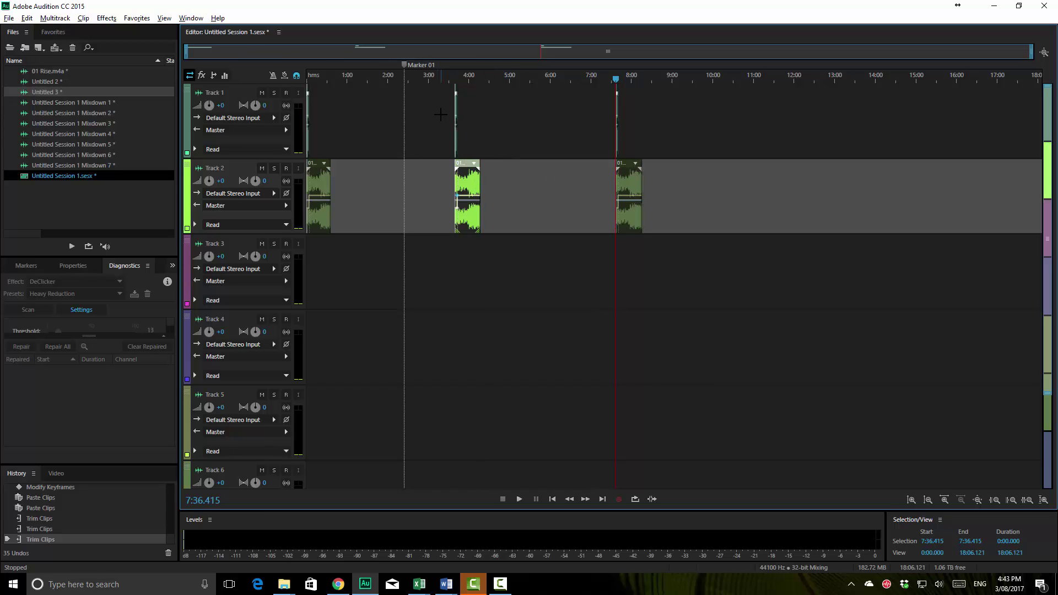
{"action": "left_click_drag", "start_coordinate": [440, 114], "coordinate": [481, 117]}
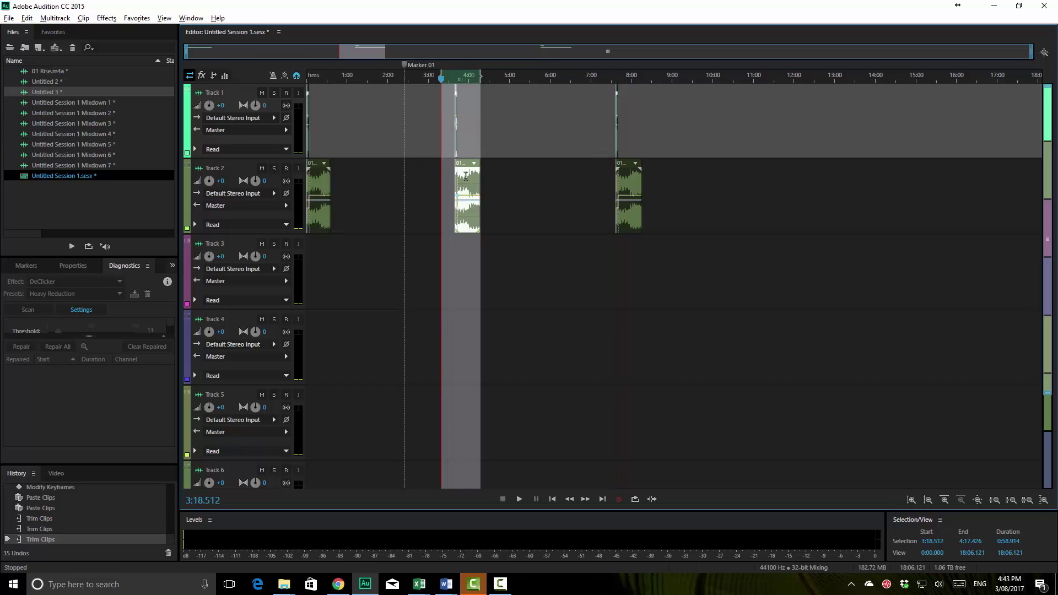
{"action": "left_click_drag", "start_coordinate": [465, 176], "coordinate": [362, 176]}
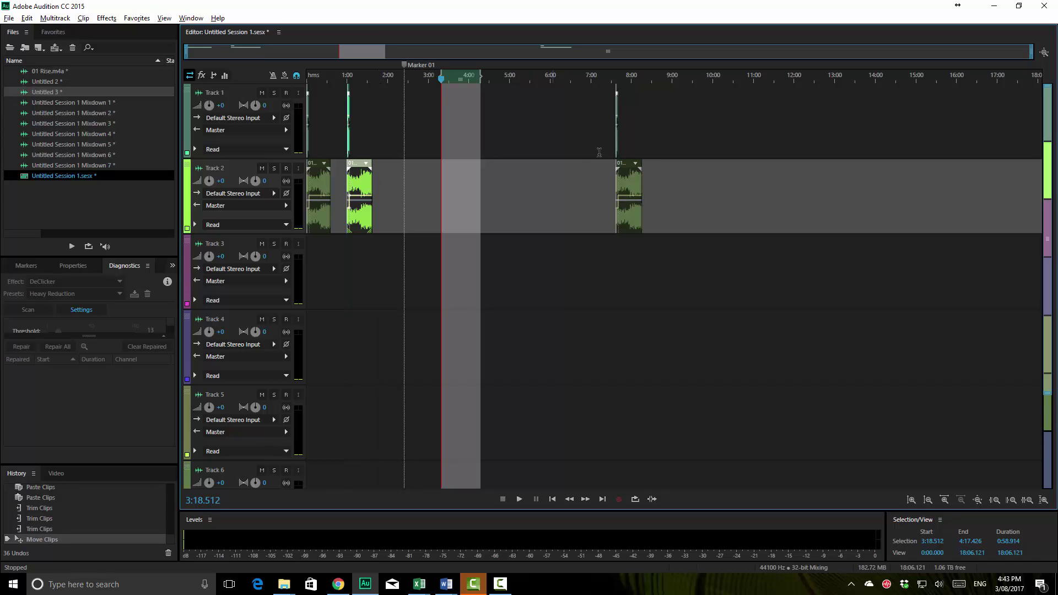
{"action": "left_click_drag", "start_coordinate": [603, 126], "coordinate": [665, 133]}
{"action": "left_click_drag", "start_coordinate": [628, 177], "coordinate": [378, 176]}
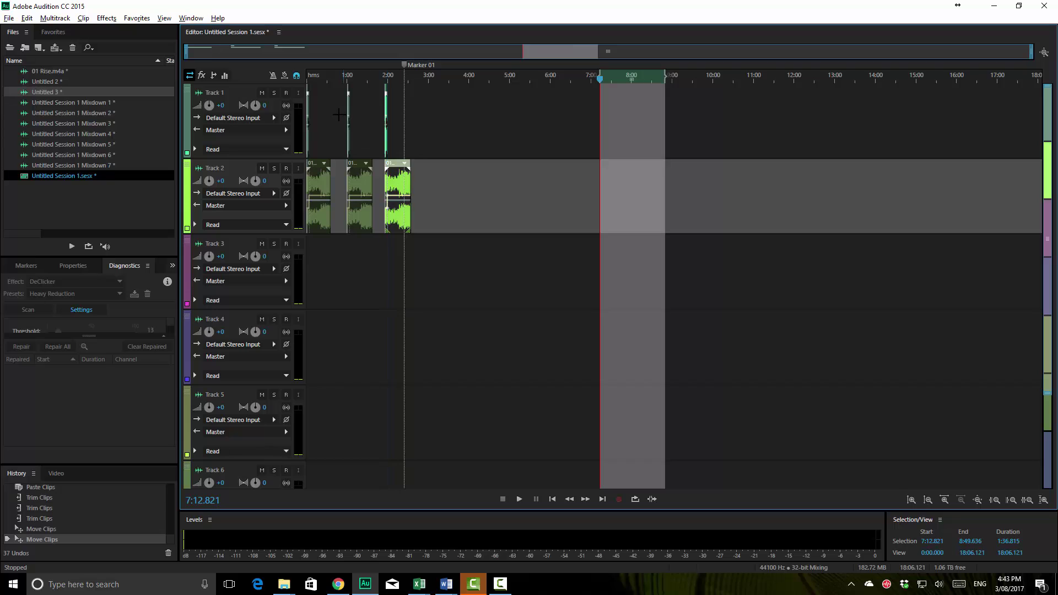
Step: Select the first voice clip and its trimmed 01 Rise clip and mix down only those clips to a new file
{"action": "left_click", "coordinate": [335, 115]}
{"action": "left_click", "coordinate": [335, 116]}
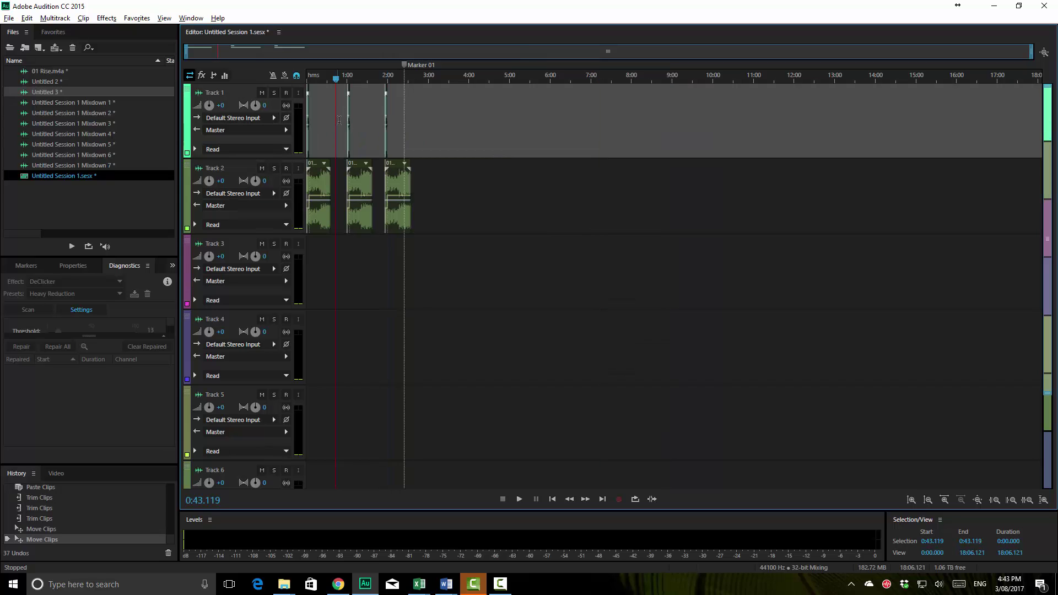
{"action": "scroll", "coordinate": [348, 128], "scroll_direction": "up", "scroll_amount": 6}
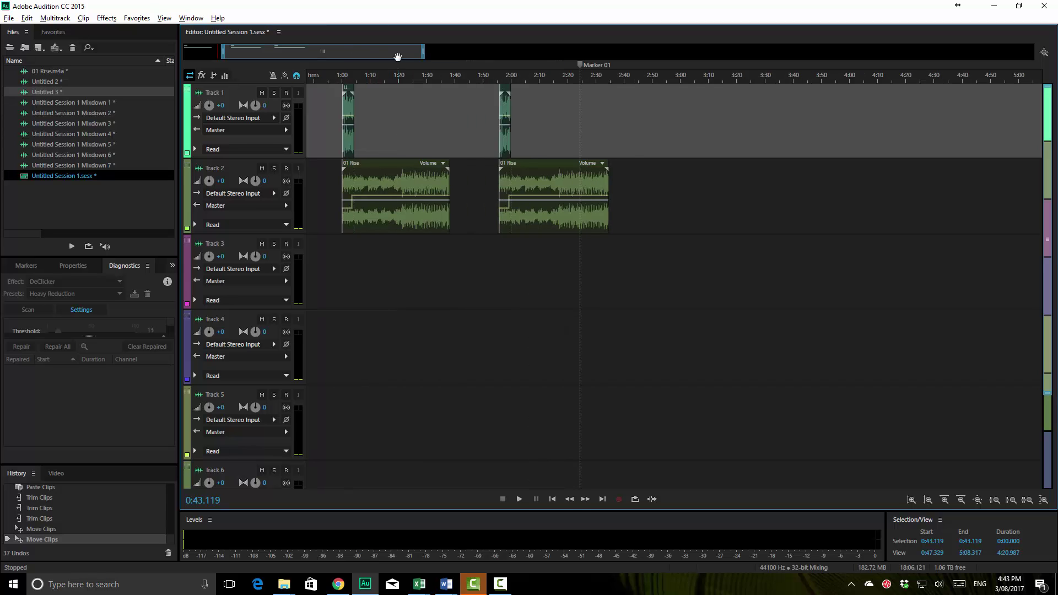
{"action": "left_click_drag", "start_coordinate": [397, 57], "coordinate": [339, 49]}
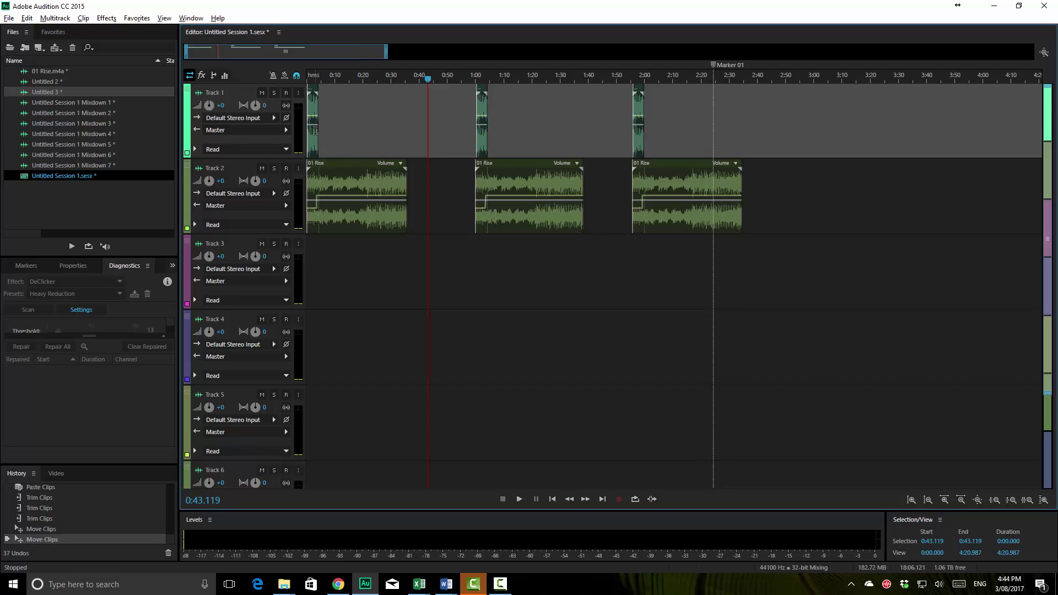
{"action": "left_click", "coordinate": [313, 133]}
{"action": "right_click", "coordinate": [348, 183]}
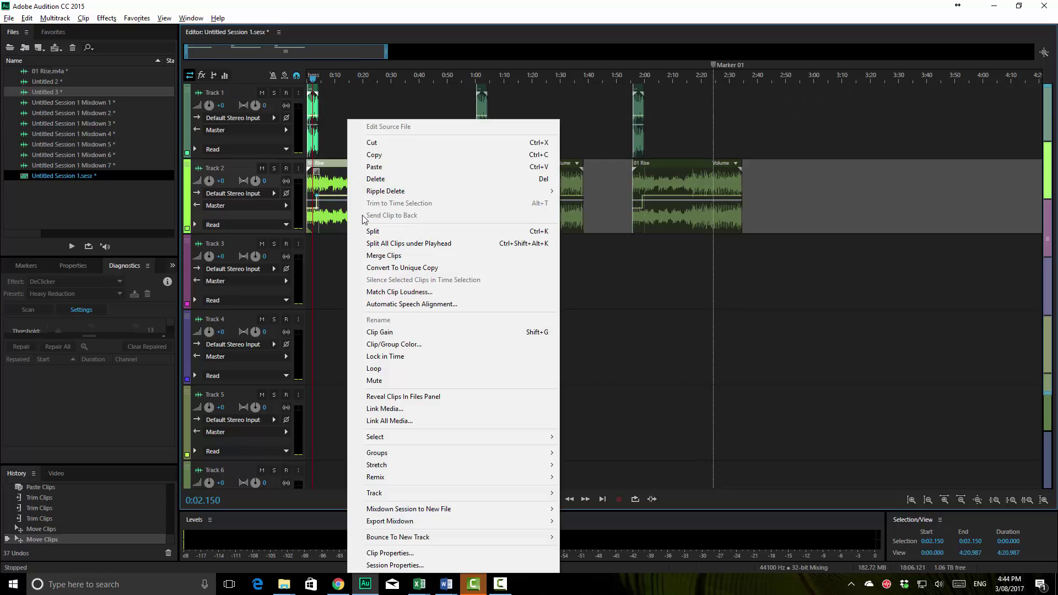
{"action": "mouse_move", "coordinate": [379, 513]}
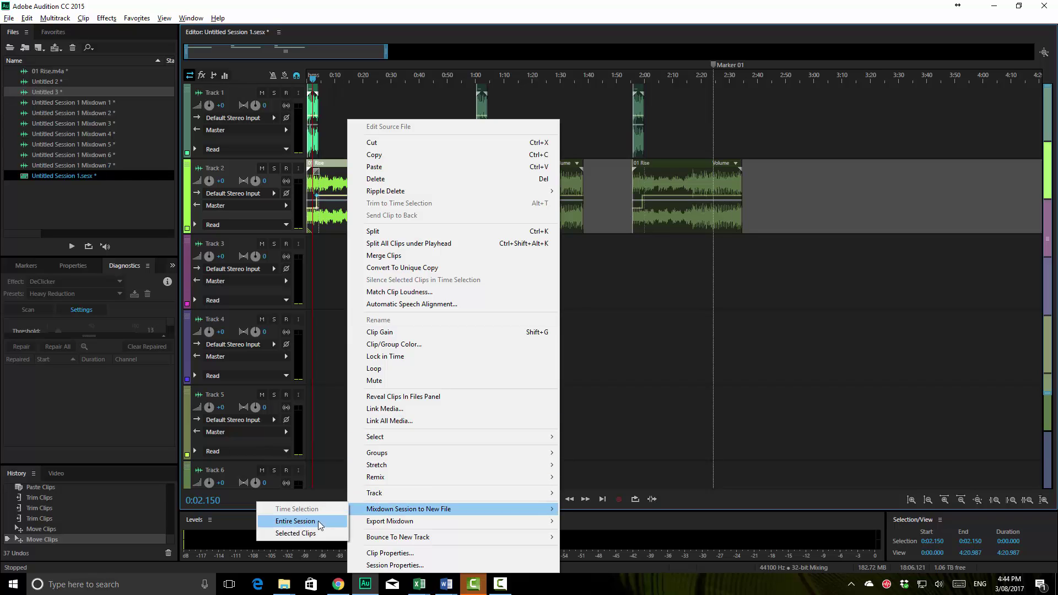
{"action": "left_click", "coordinate": [297, 533]}
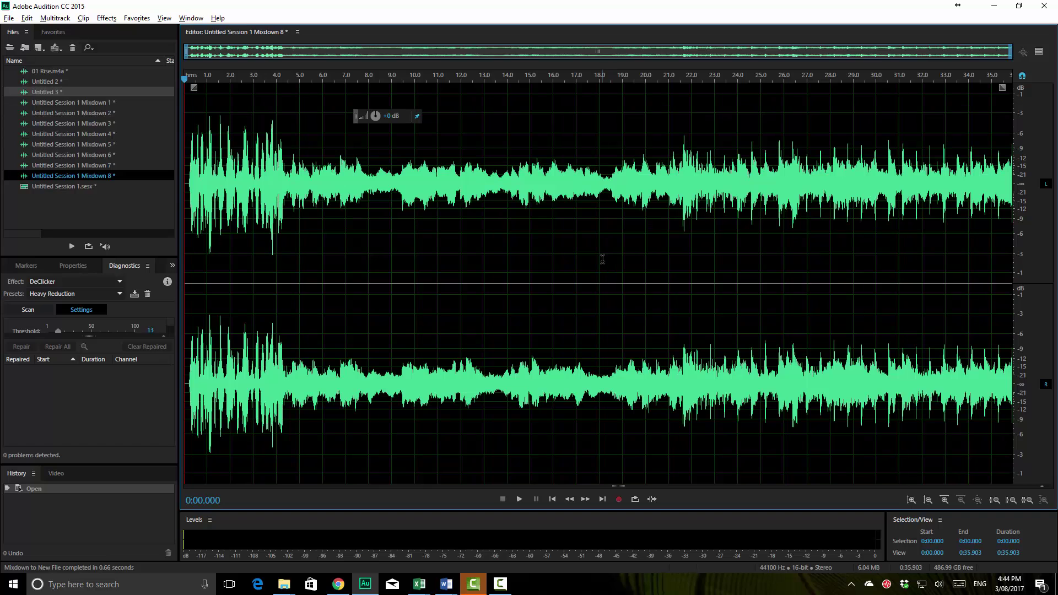
Step: Return to the multitrack session, add the second voice and 01 Rise clips to the selection, and mix down only the selected clips to a new file
{"action": "key", "text": "8"}
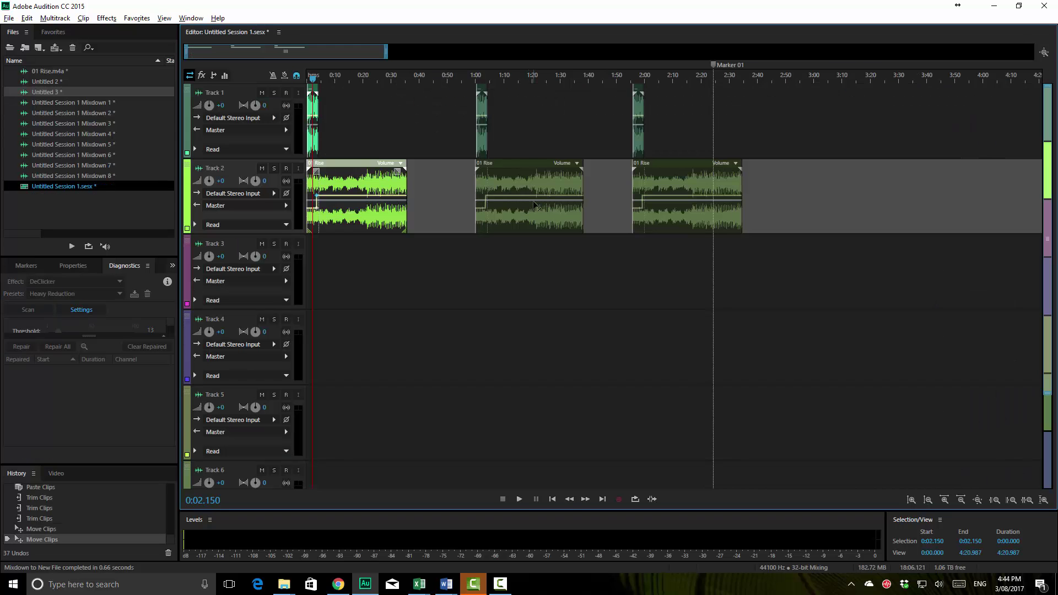
{"action": "left_click", "coordinate": [530, 186]}
{"action": "left_click", "coordinate": [482, 150]}
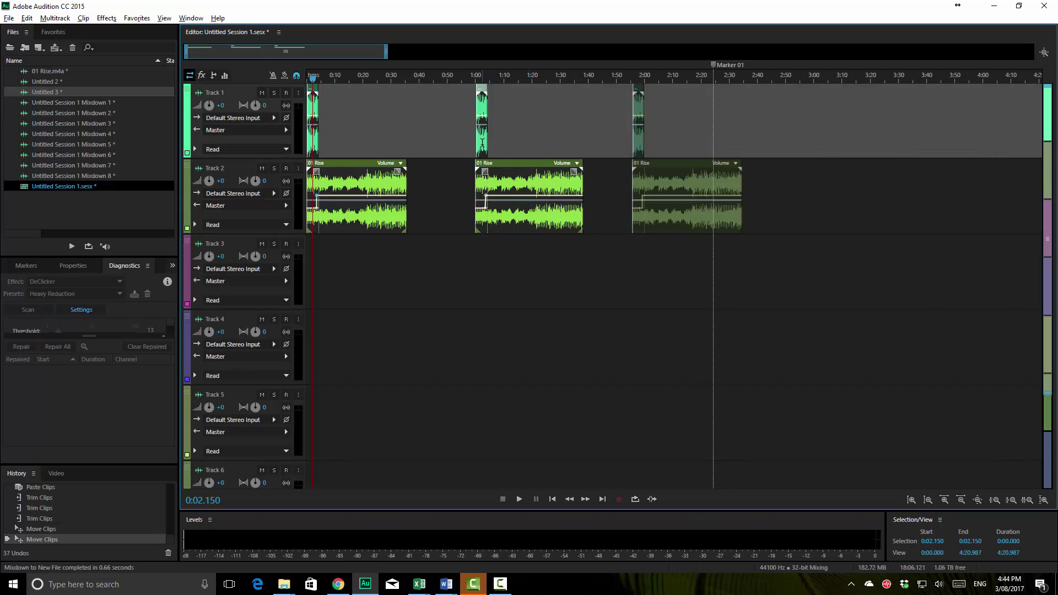
{"action": "right_click", "coordinate": [483, 150]}
{"action": "mouse_move", "coordinate": [513, 509]}
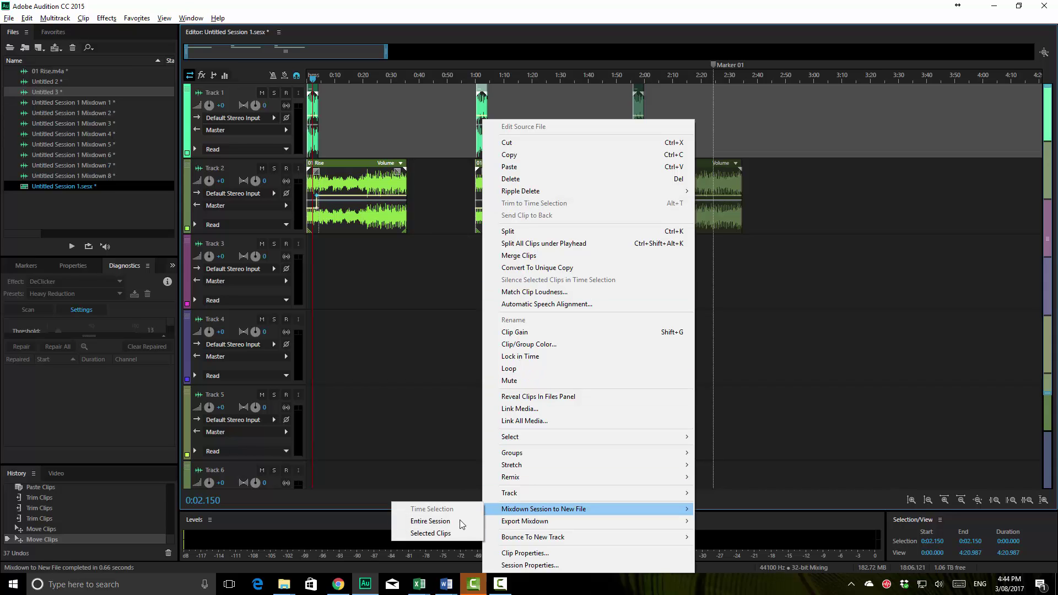
{"action": "left_click", "coordinate": [431, 533]}
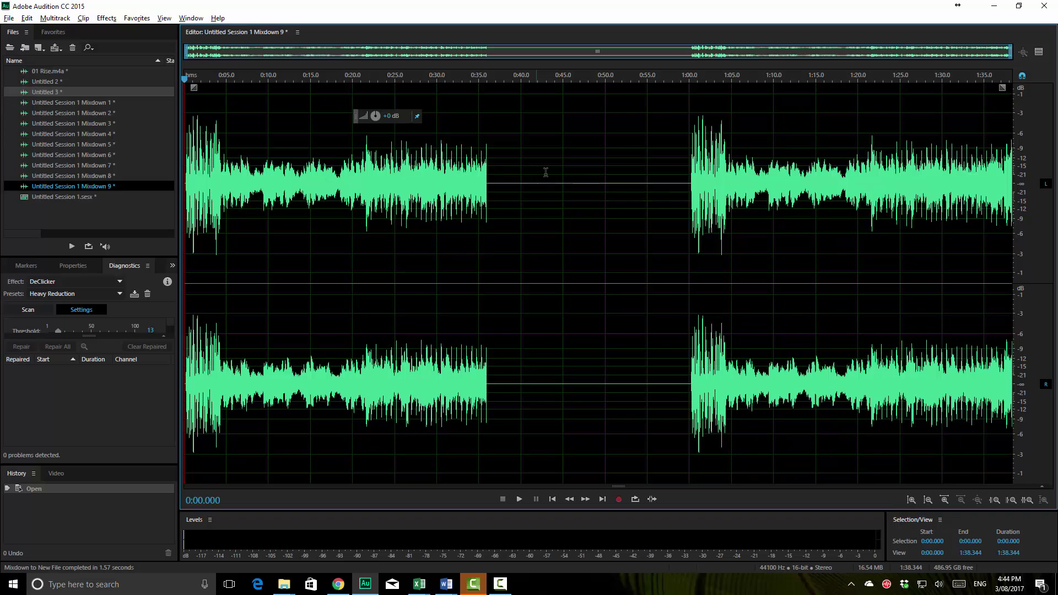
Step: Return to the multitrack session, clear the clip selection and mix down the entire session to a new file
{"action": "key", "text": "0"}
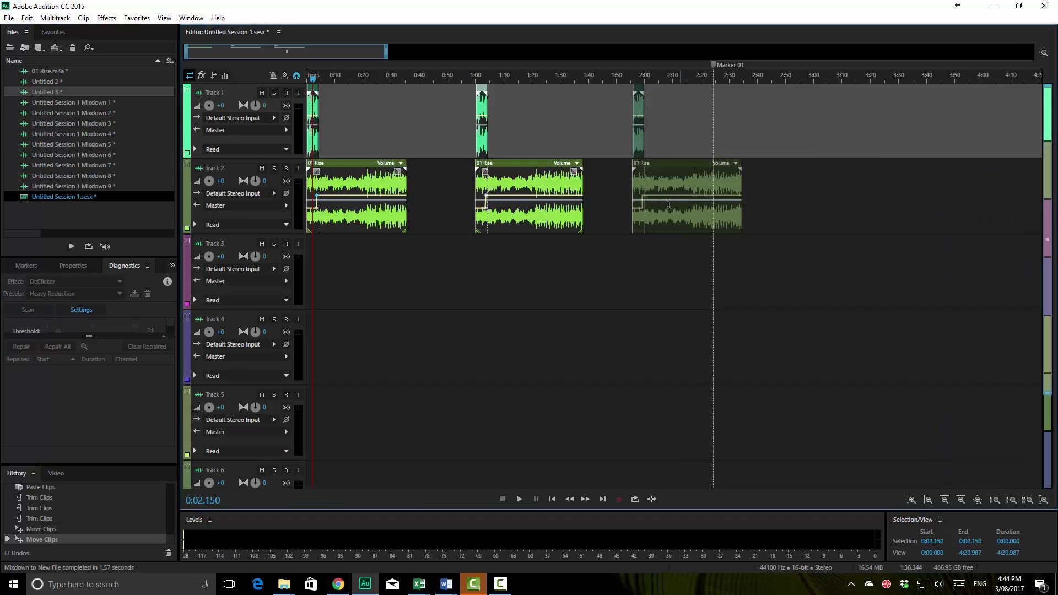
{"action": "left_click", "coordinate": [618, 189]}
{"action": "right_click", "coordinate": [591, 127]}
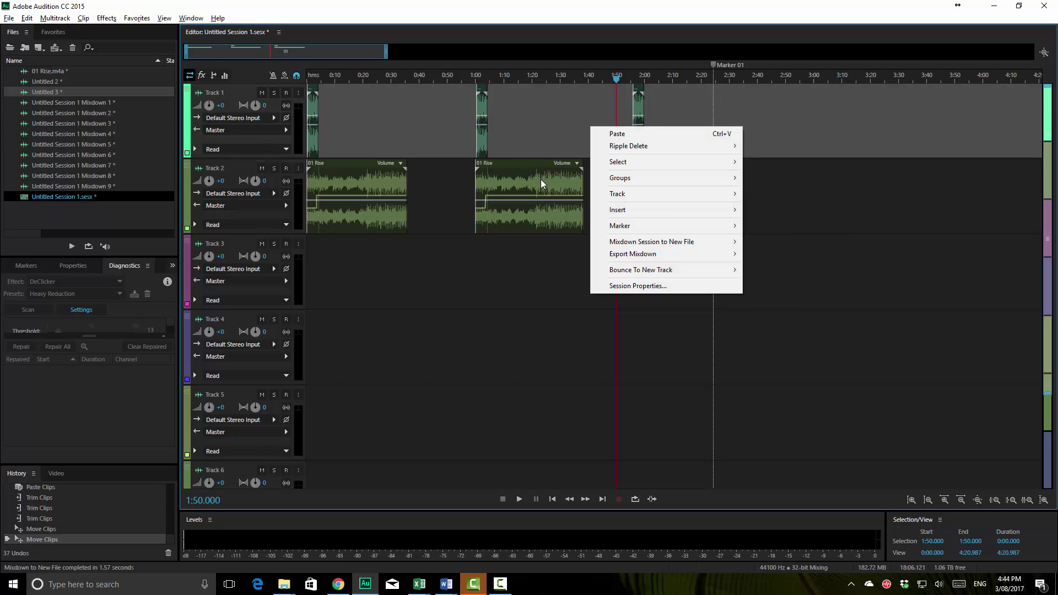
{"action": "left_click", "coordinate": [541, 180]}
{"action": "right_click", "coordinate": [541, 180]}
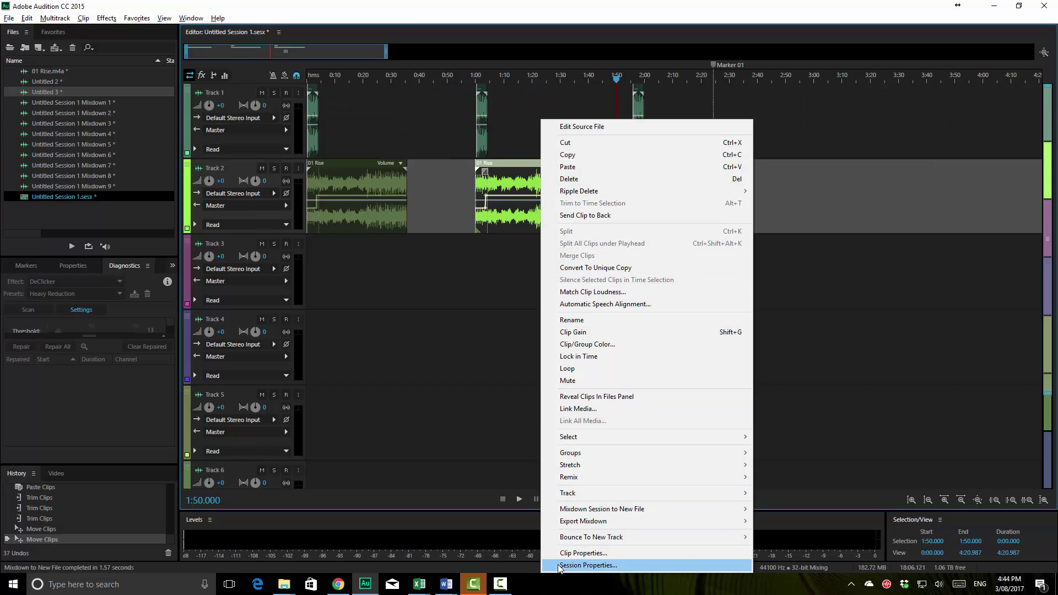
{"action": "mouse_move", "coordinate": [596, 516]}
{"action": "left_click", "coordinate": [479, 520]}
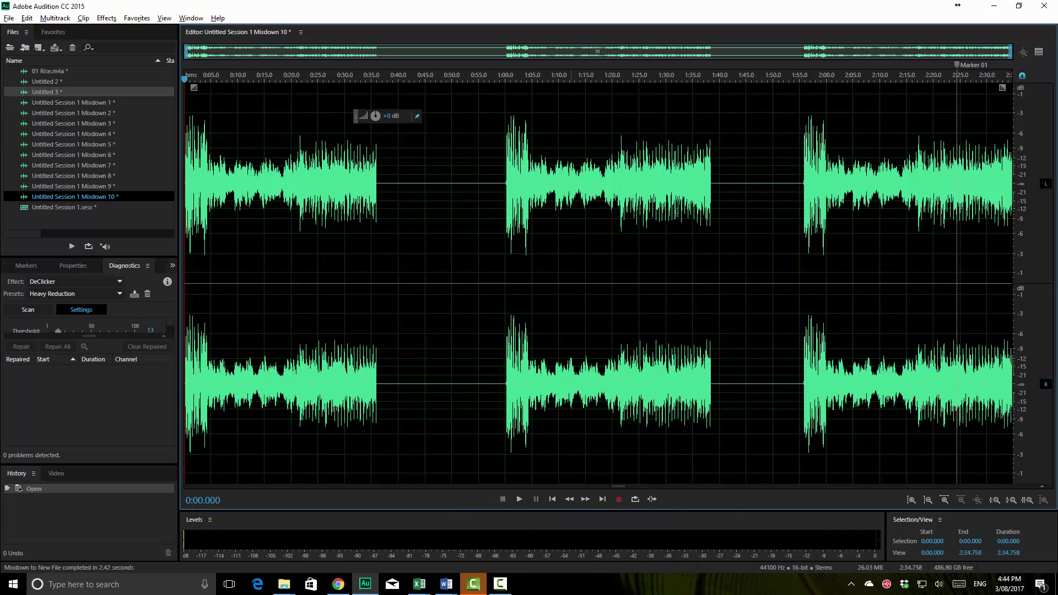
Step: Select the time range of the second link, about 1:00.230 to 1:38.344, in the session and mix down that time selection to a new file
{"action": "key", "text": "0"}
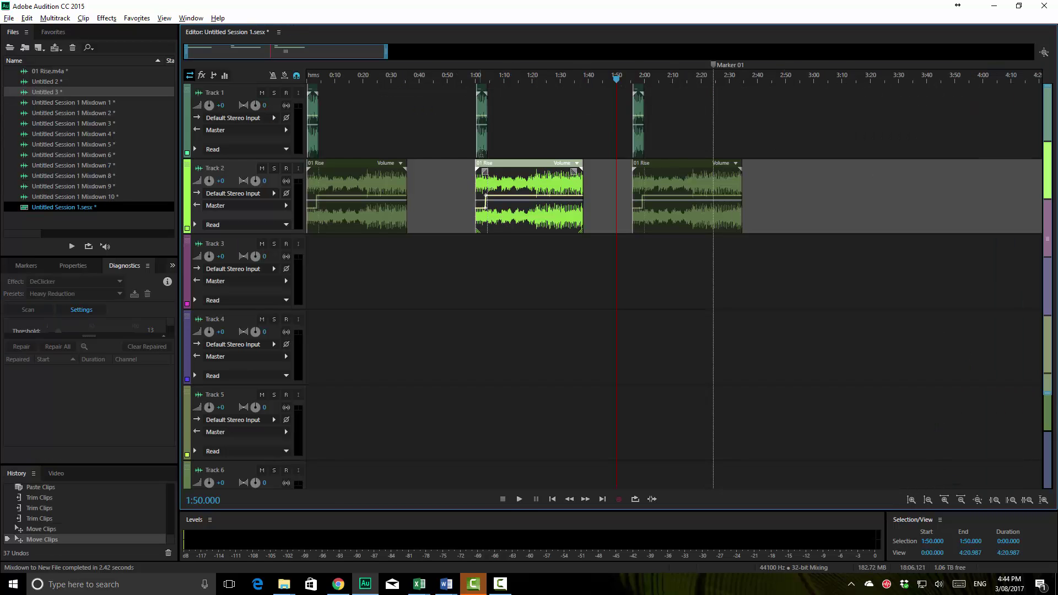
{"action": "left_click", "coordinate": [536, 122]}
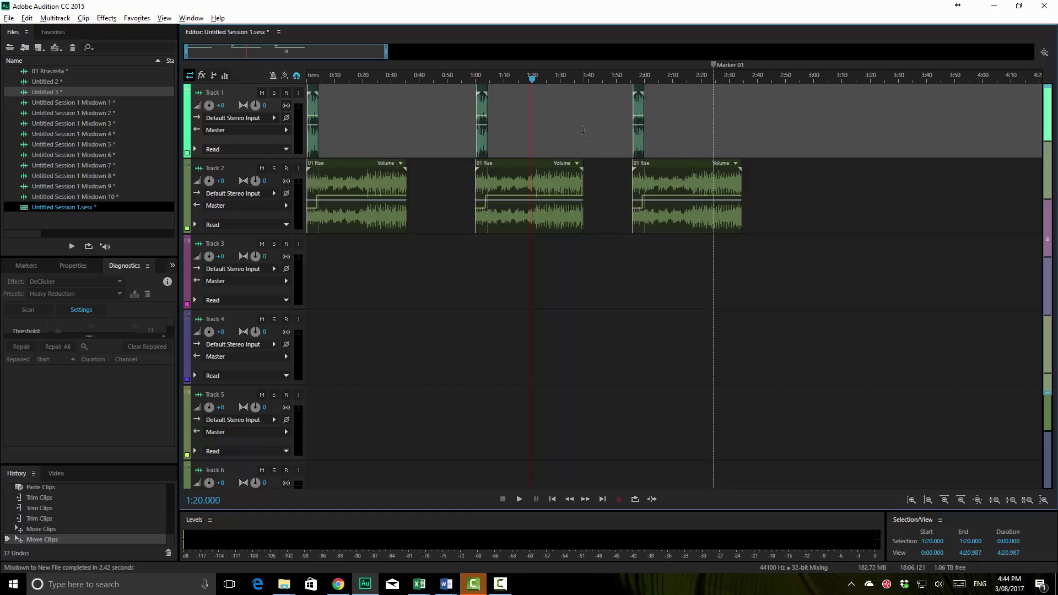
{"action": "left_click_drag", "start_coordinate": [585, 136], "coordinate": [477, 130]}
{"action": "right_click", "coordinate": [524, 178]}
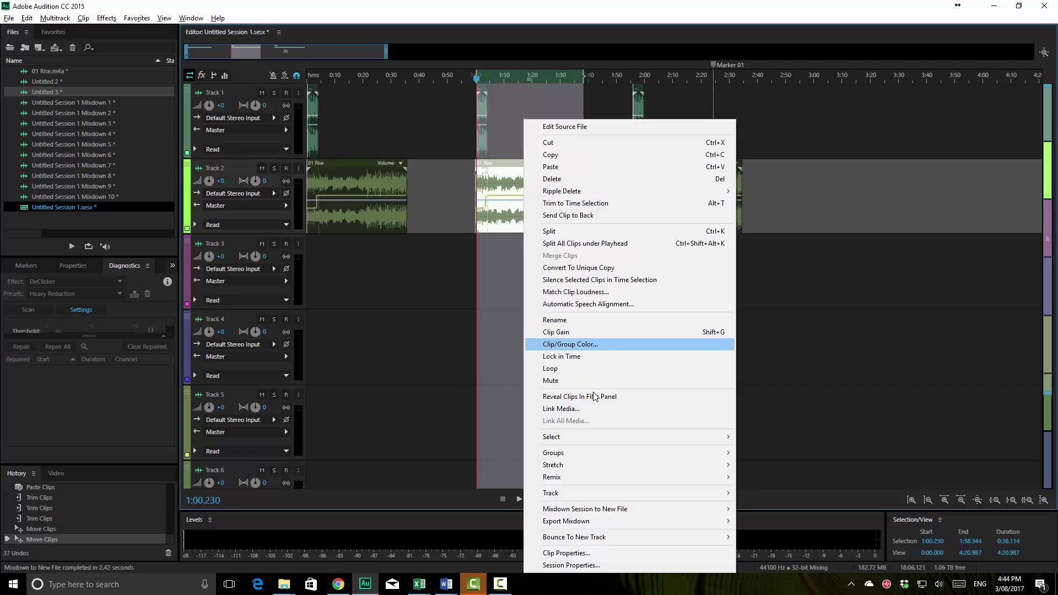
{"action": "mouse_move", "coordinate": [608, 509]}
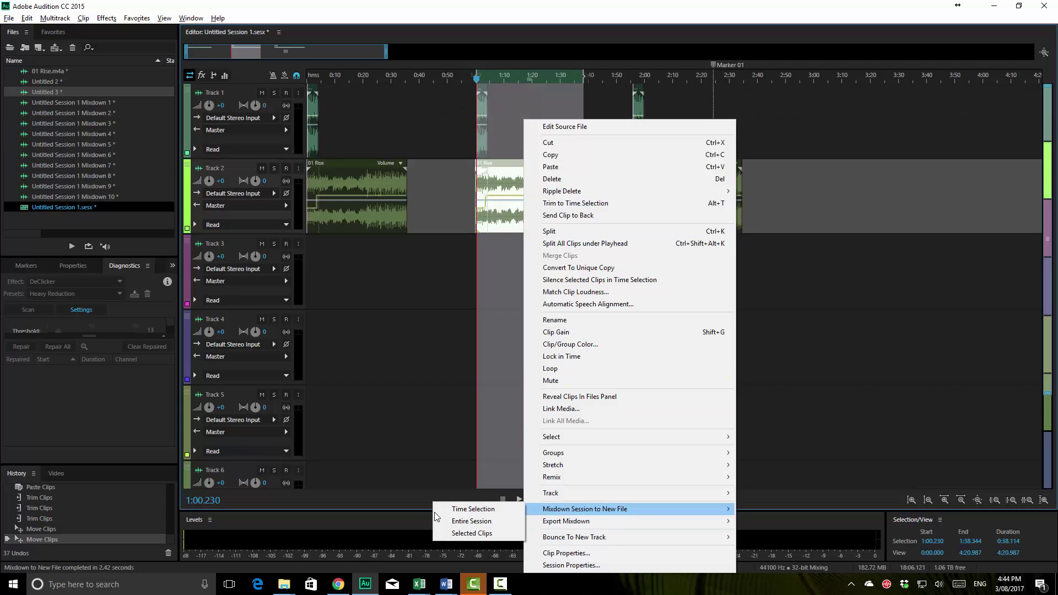
{"action": "left_click", "coordinate": [463, 509]}
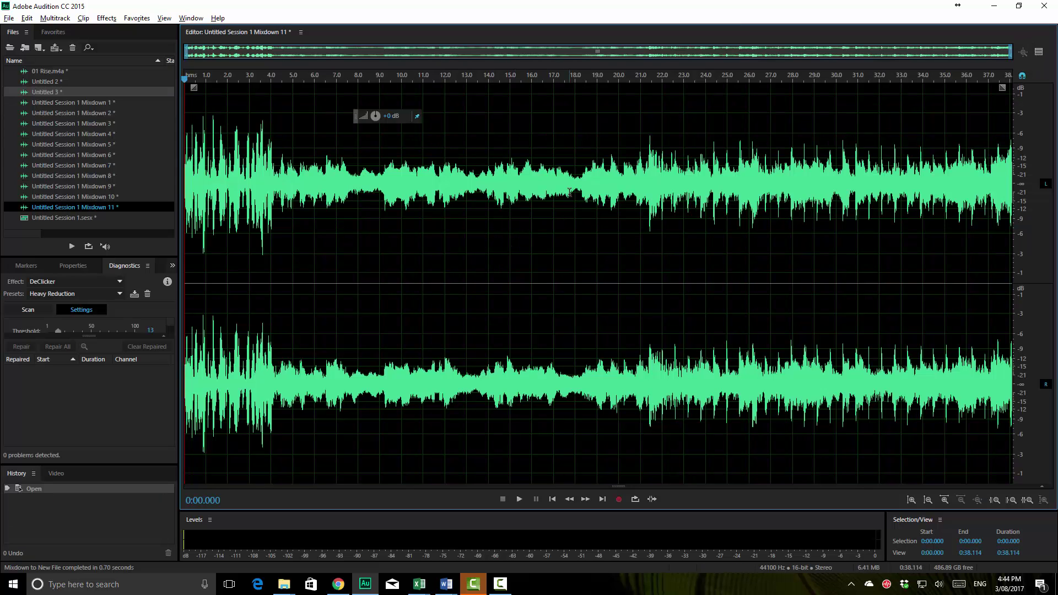
Step: Return to the multitrack session and extend the end of the third 01 Rise clip on Track 2 to the song's full length
{"action": "key", "text": "0"}
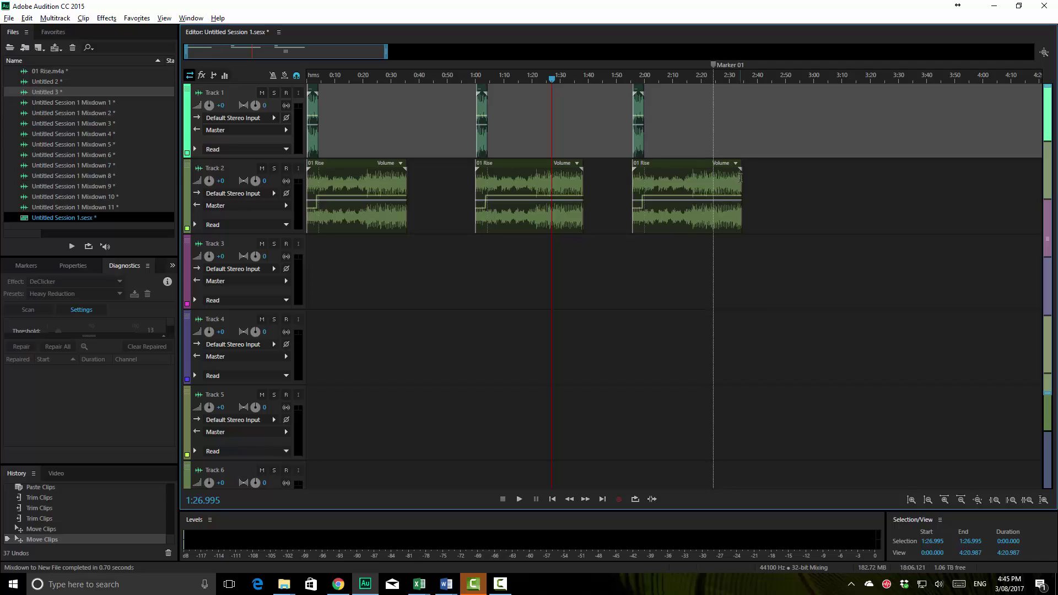
{"action": "left_click_drag", "start_coordinate": [742, 178], "coordinate": [1055, 188]}
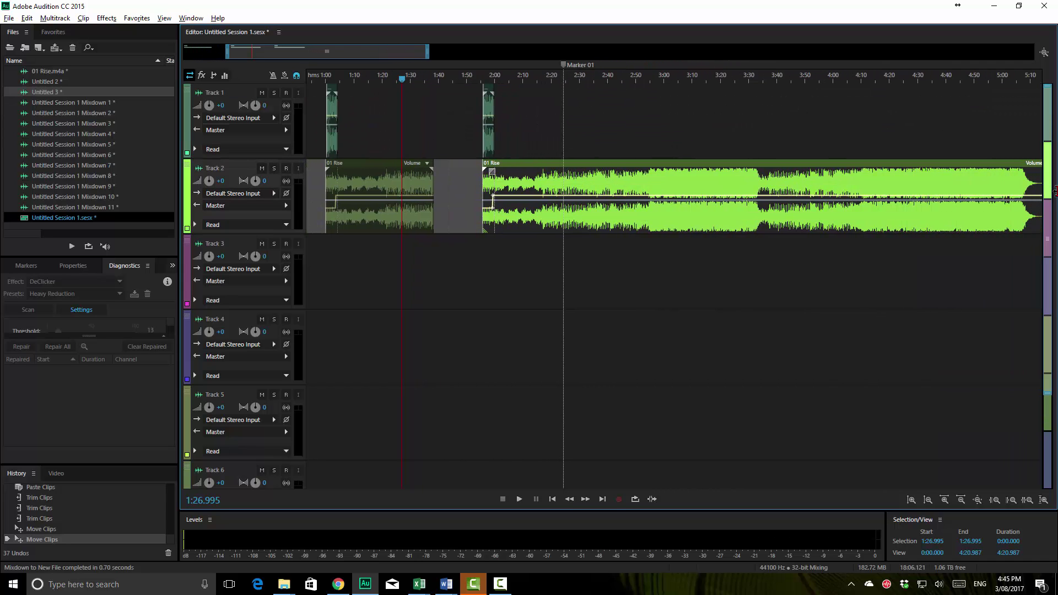
{"action": "key", "text": "minus"}
{"action": "key", "text": "minus"}
{"action": "key", "text": "minus"}
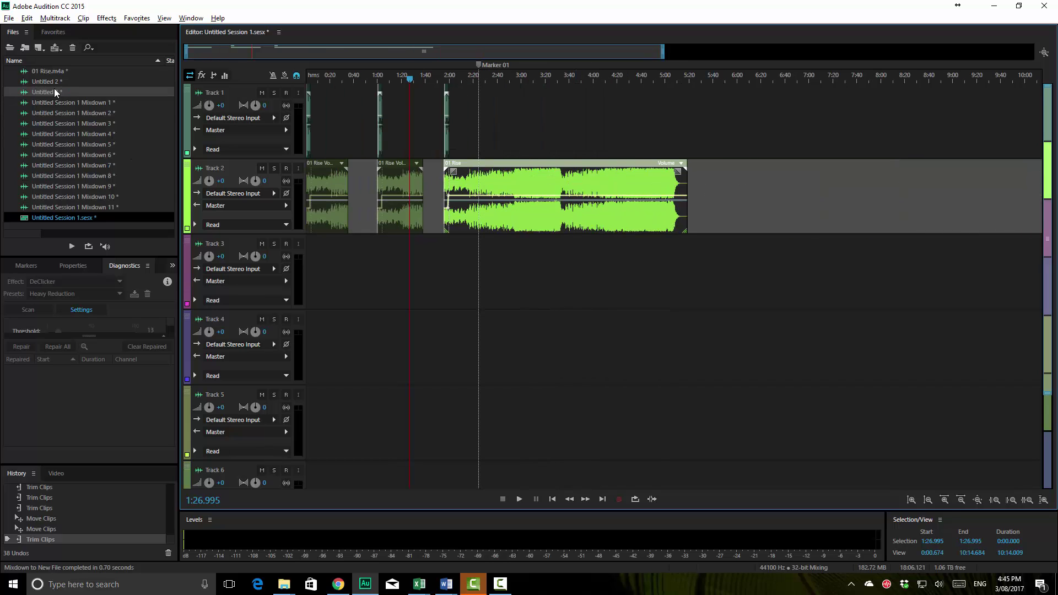
Step: Add another 01 Rise.m4a clip to Track 2 after the last clip and move it to about 14:00
{"action": "left_click_drag", "start_coordinate": [54, 70], "coordinate": [712, 198]}
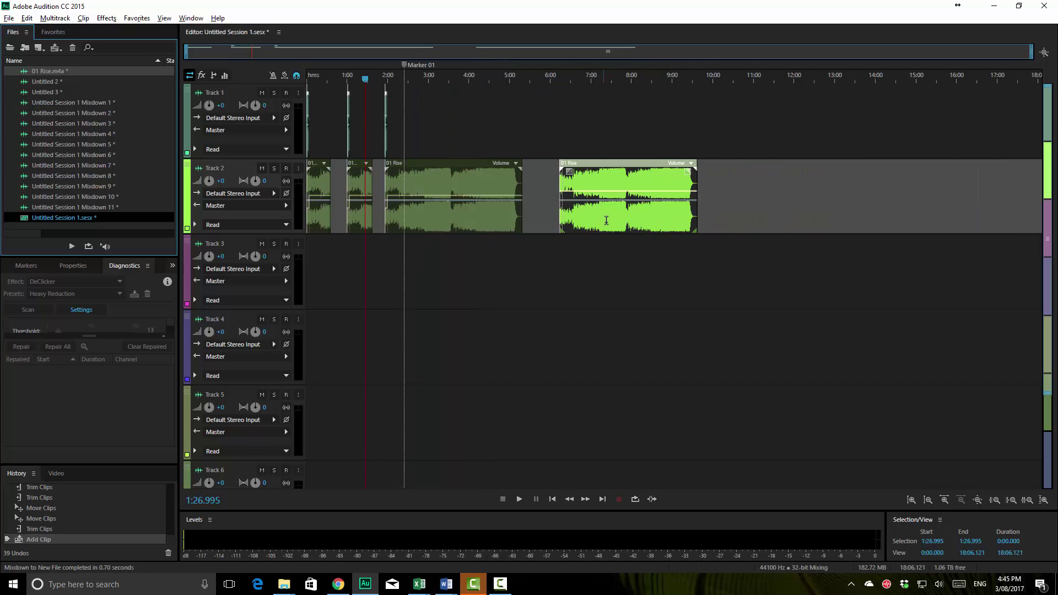
{"action": "left_click_drag", "start_coordinate": [629, 227], "coordinate": [944, 227]}
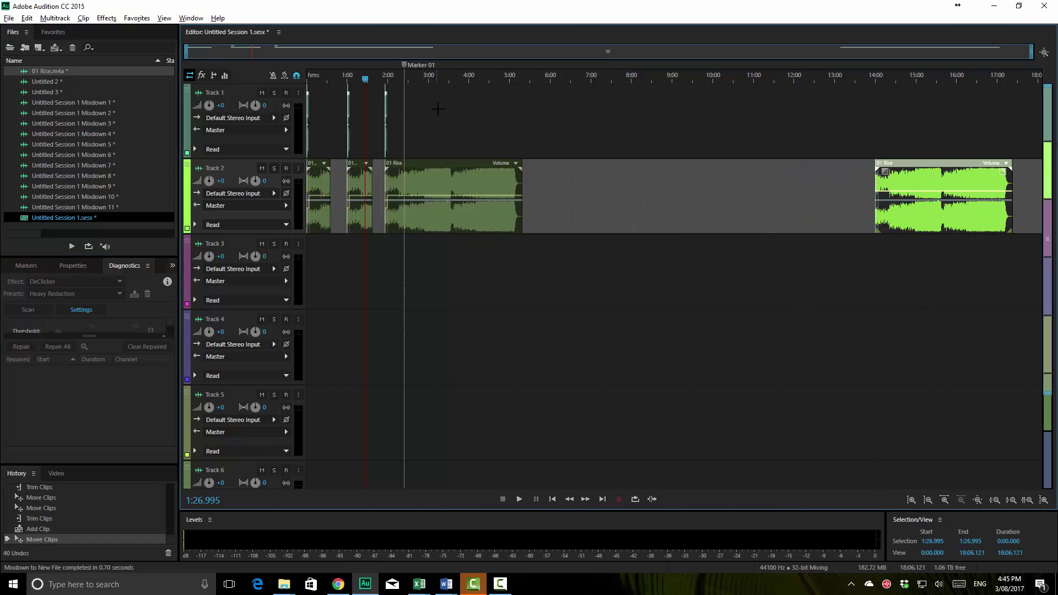
Step: Mix down the entire session, including the distant 01 Rise clip on Track 2, to a new file
{"action": "scroll", "coordinate": [438, 76], "scroll_direction": "up", "scroll_amount": 5}
{"action": "scroll", "coordinate": [471, 48], "scroll_direction": "down", "scroll_amount": 6}
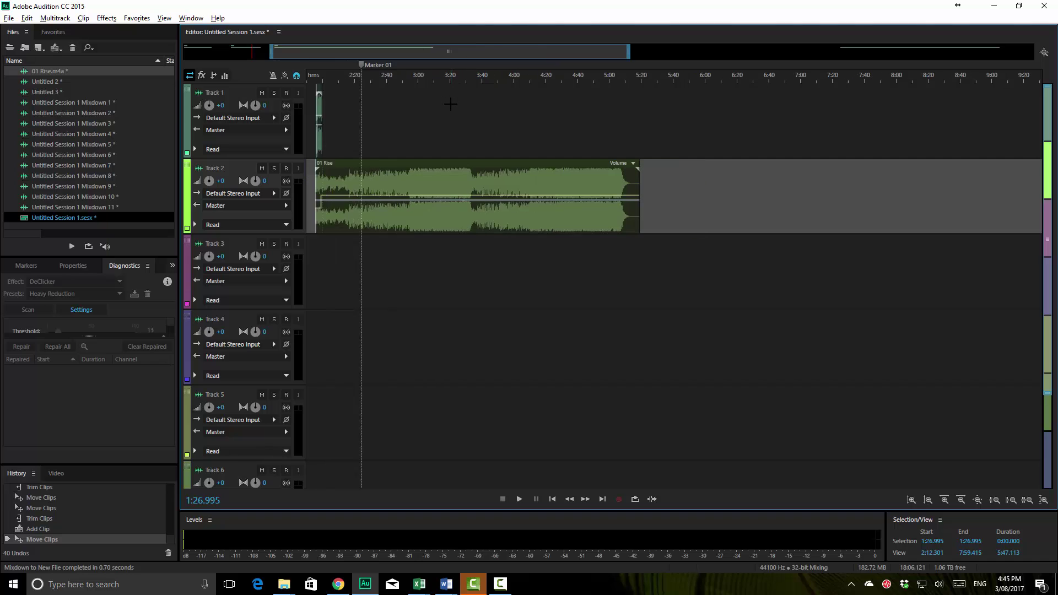
{"action": "scroll", "coordinate": [372, 50], "scroll_direction": "up", "scroll_amount": 2}
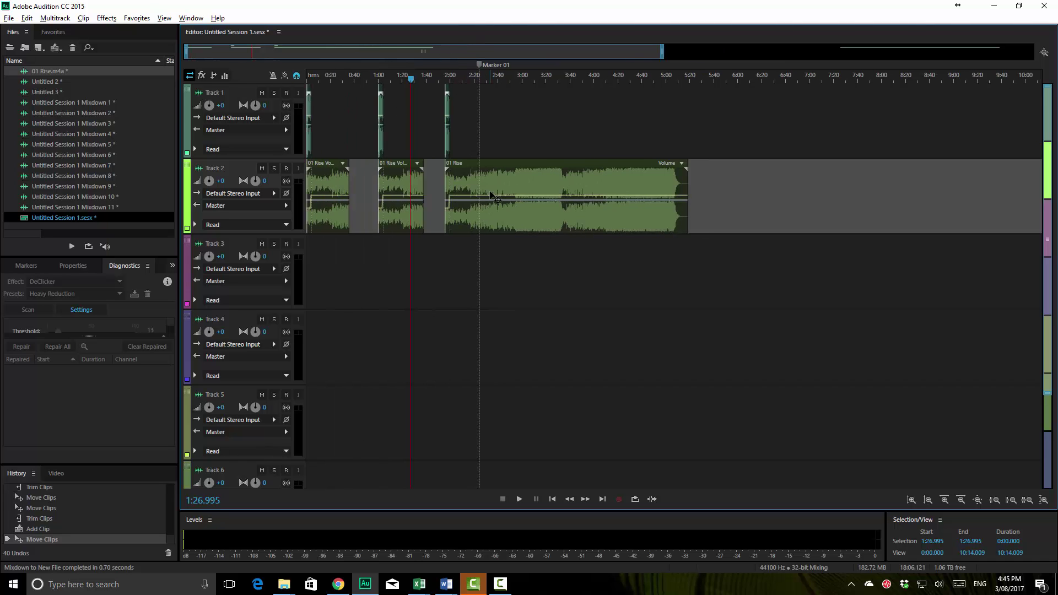
{"action": "right_click", "coordinate": [468, 186]}
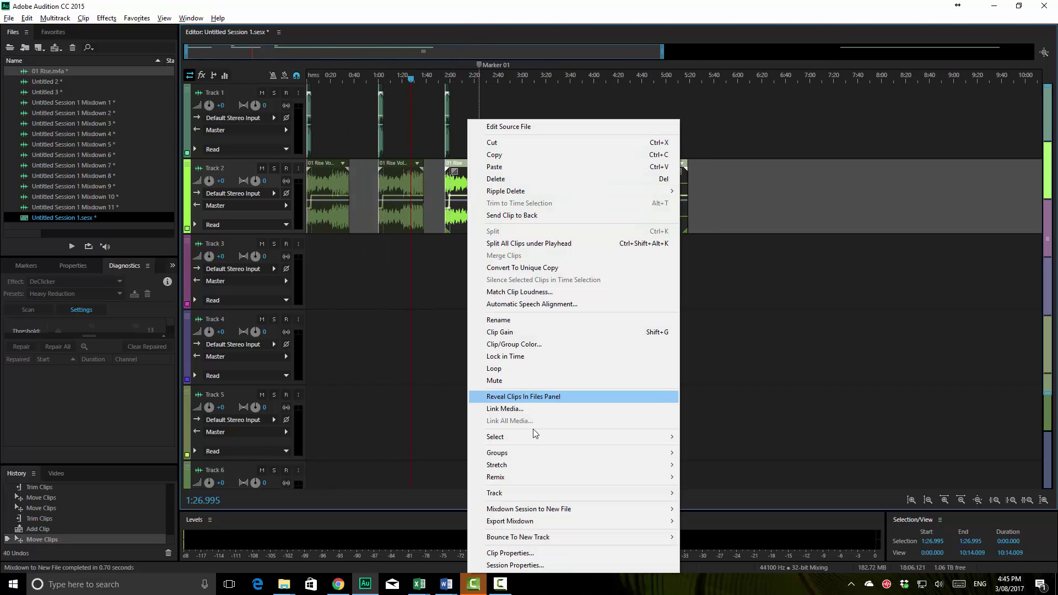
{"action": "mouse_move", "coordinate": [538, 514]}
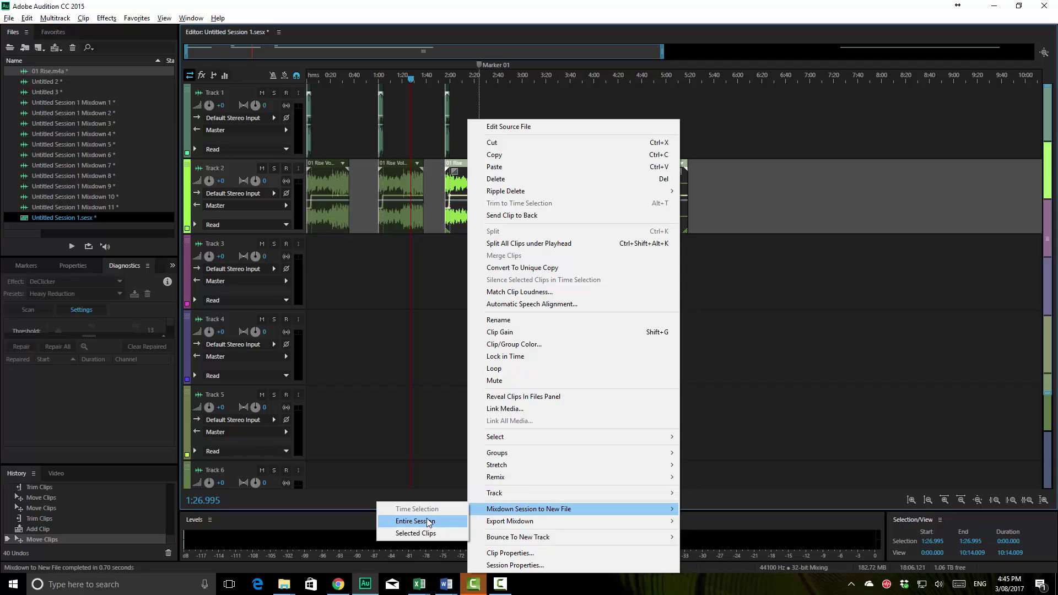
{"action": "left_click", "coordinate": [425, 521]}
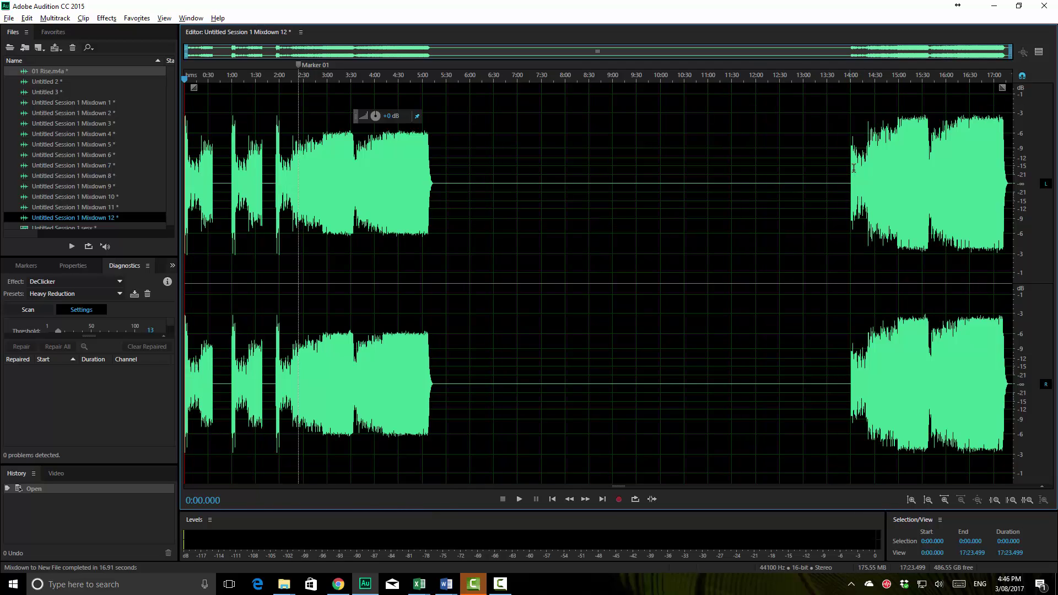
Step: Highlight the stray song from 14:00 to the end of the new mixdown and the silent gap before it, and clear the selection
{"action": "left_click_drag", "start_coordinate": [851, 170], "coordinate": [1021, 215]}
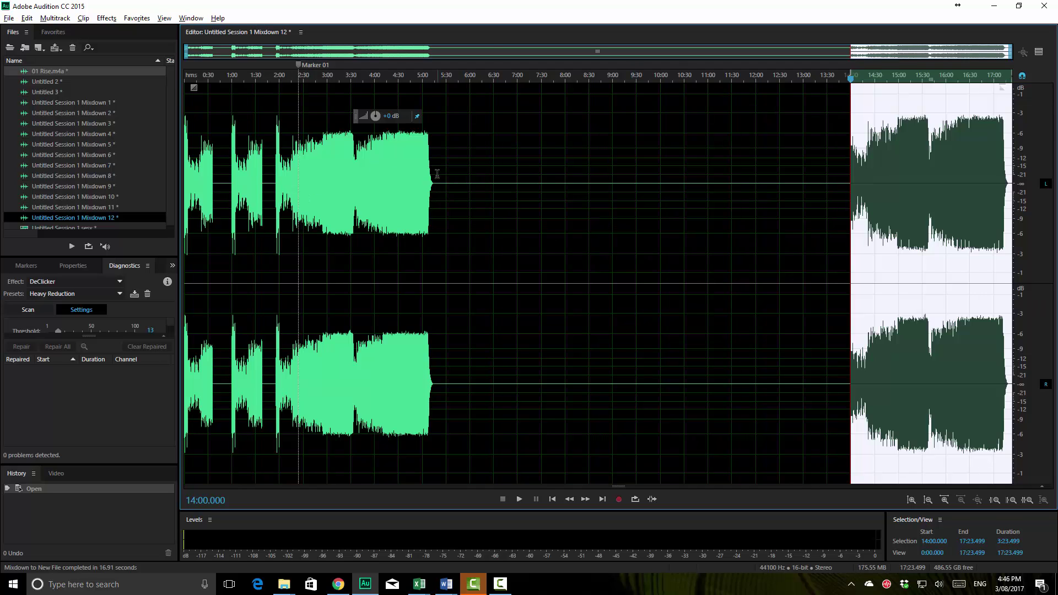
{"action": "left_click_drag", "start_coordinate": [436, 173], "coordinate": [874, 212]}
{"action": "left_click", "coordinate": [797, 210]}
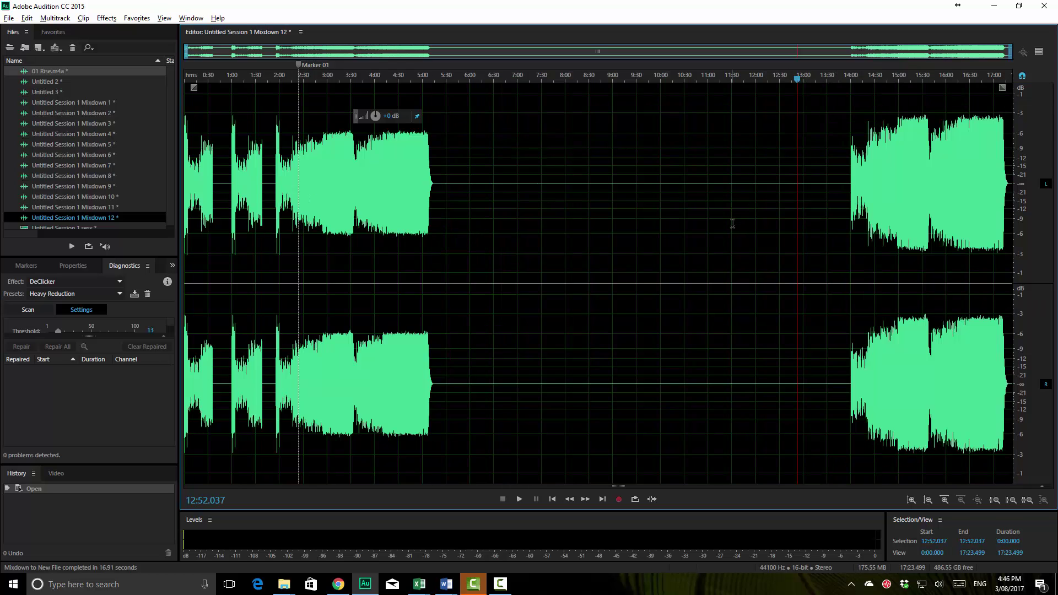